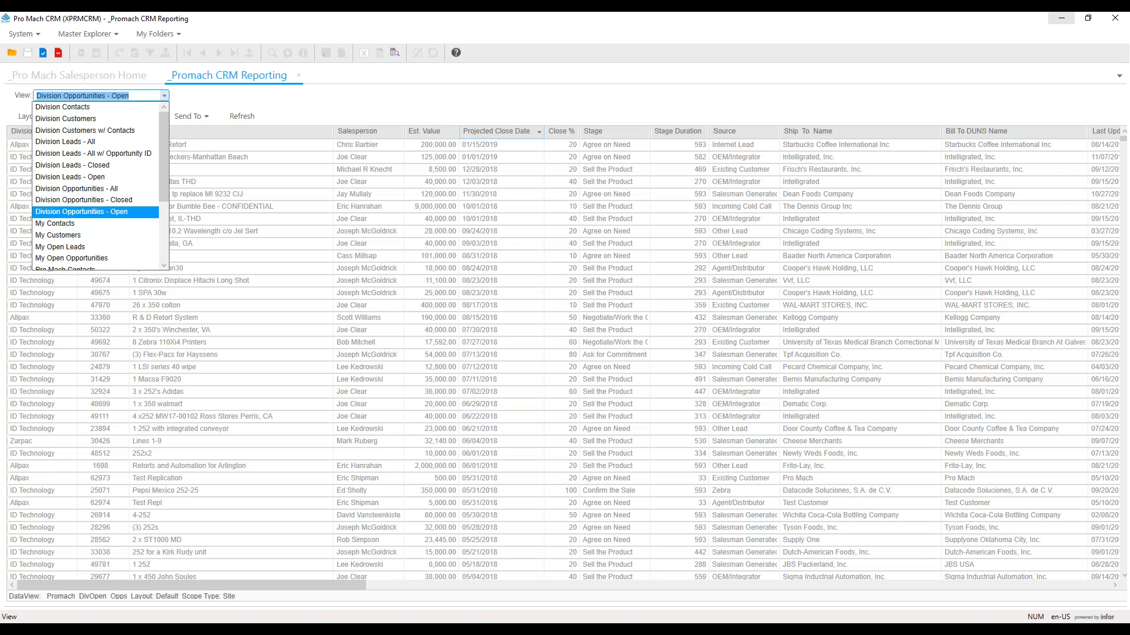
pyautogui.press('Escape')
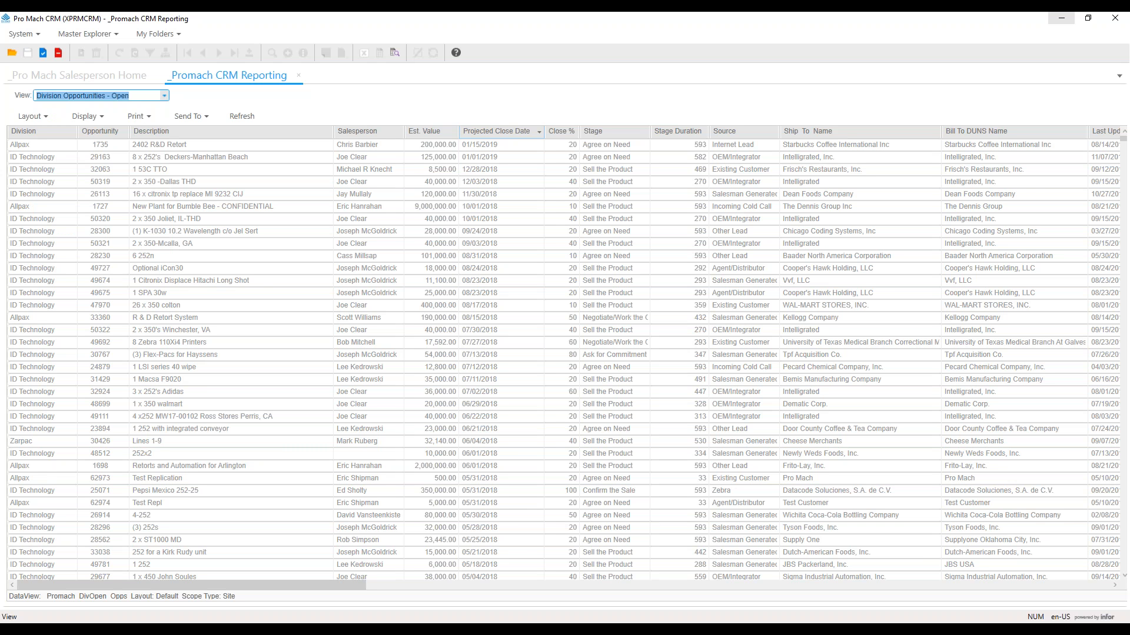
pyautogui.click(56, 118)
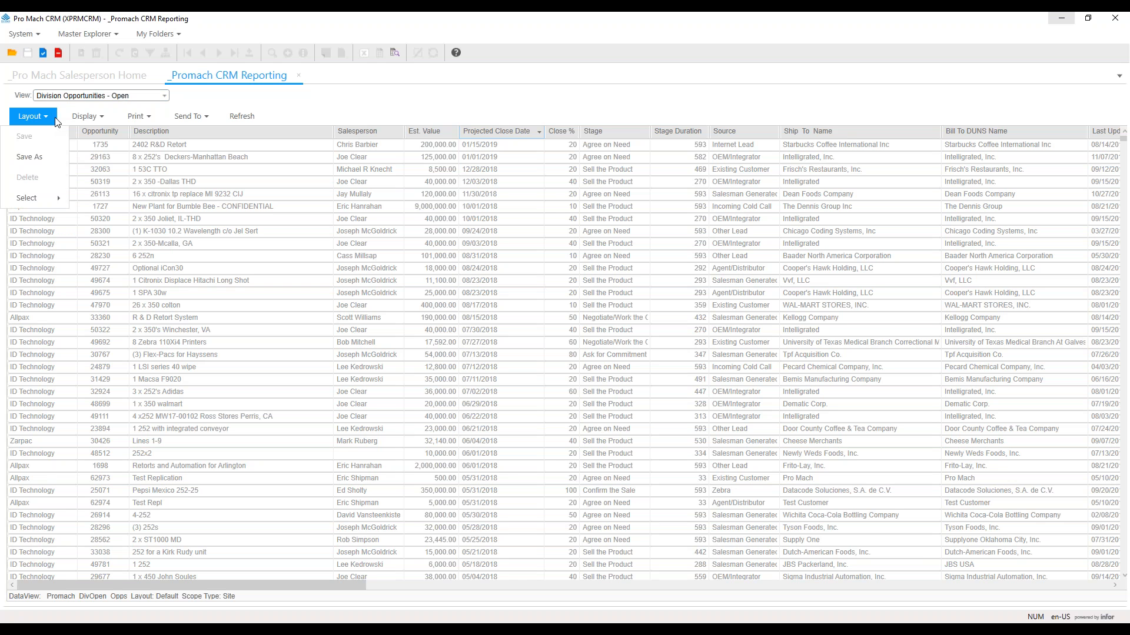
pyautogui.moveTo(42, 203)
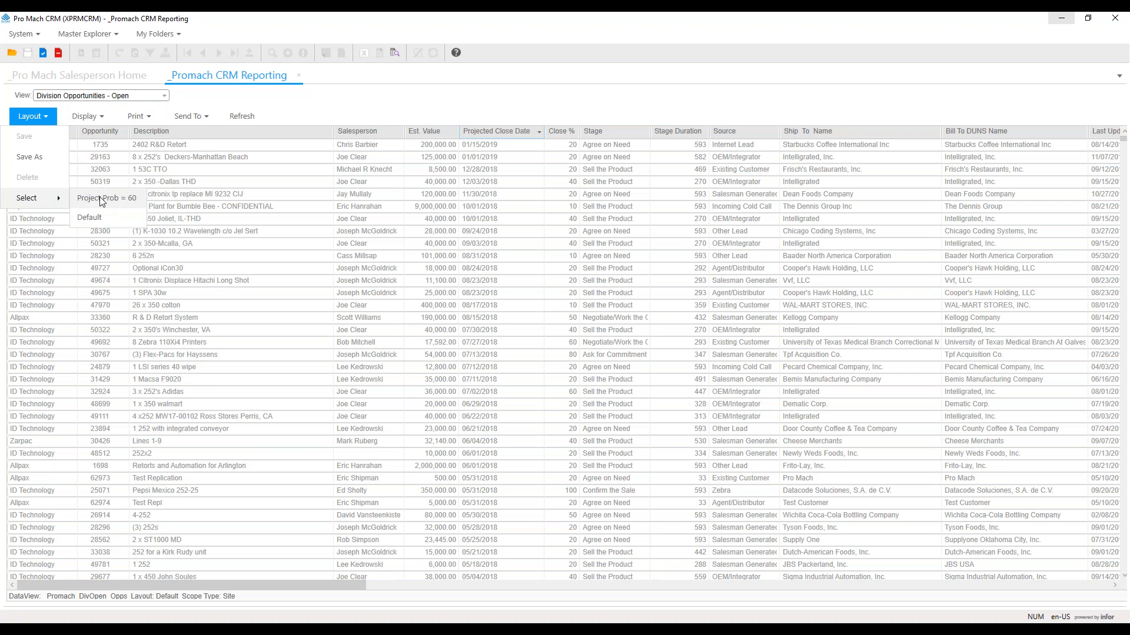
pyautogui.click(38, 118)
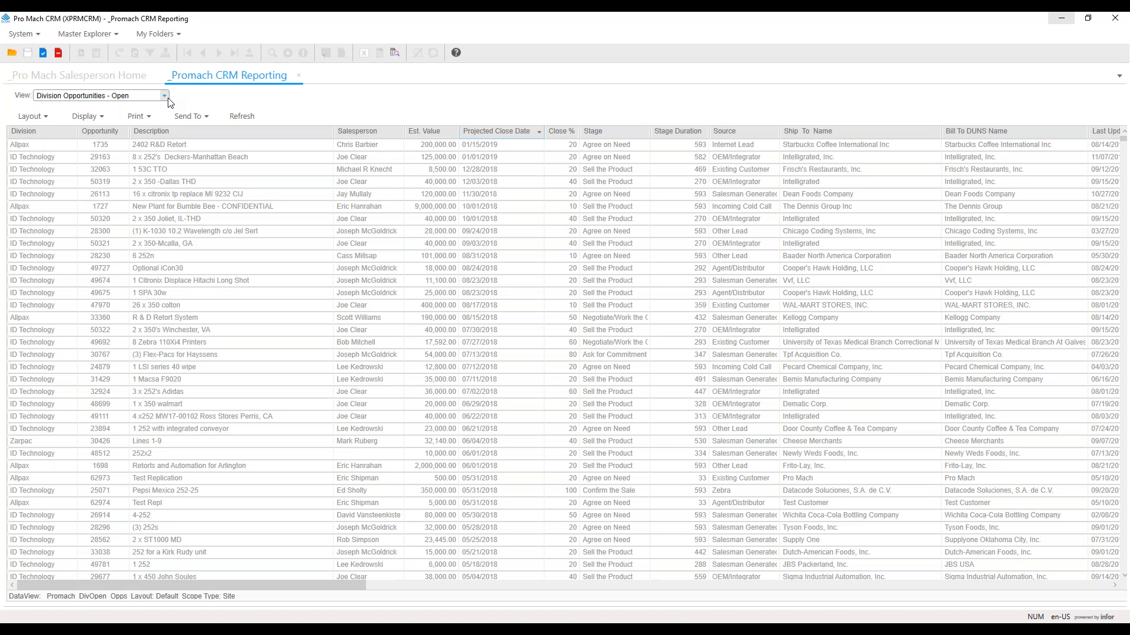
pyautogui.click(97, 116)
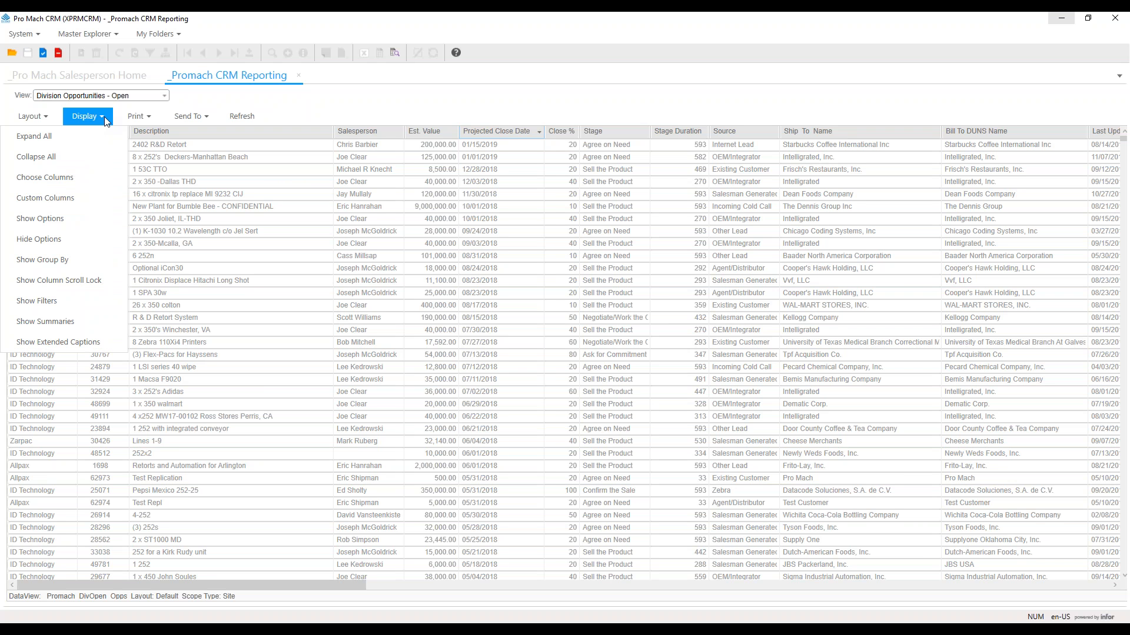
pyautogui.click(104, 116)
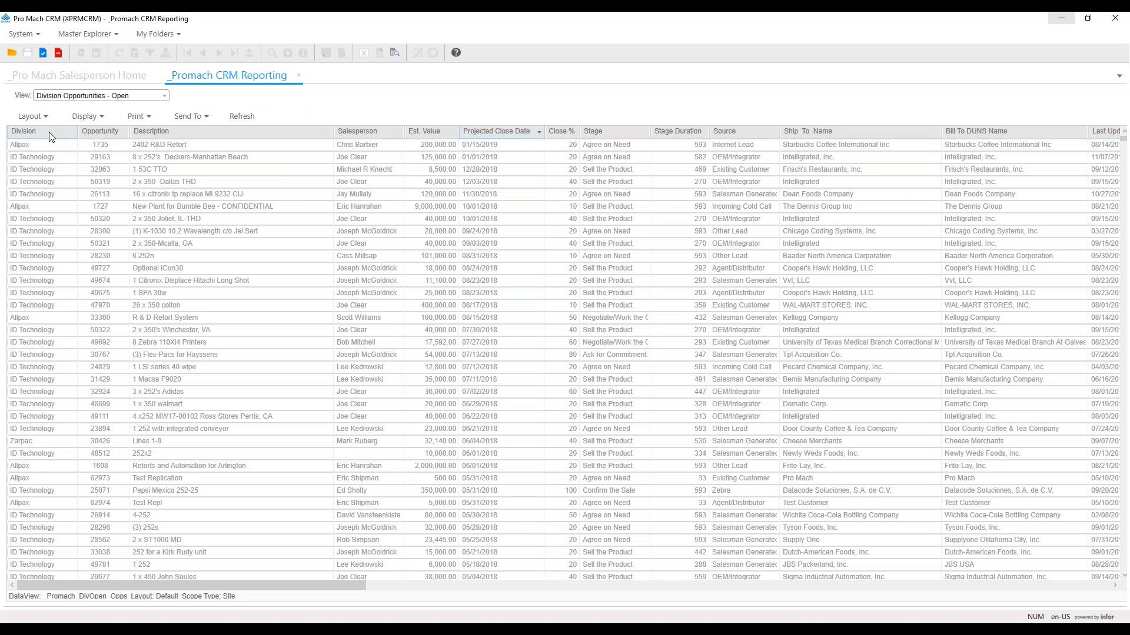
# Step: Open the Field Chooser for the open division opportunities, add the Status column to the grid and remove it again
pyautogui.click(102, 114)
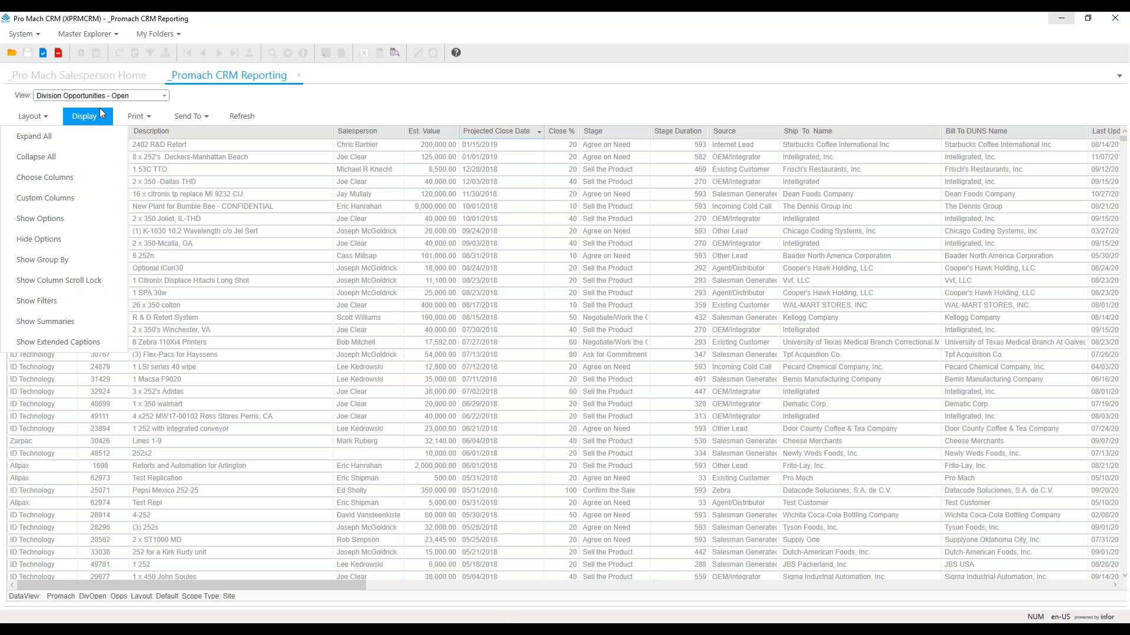
pyautogui.click(53, 177)
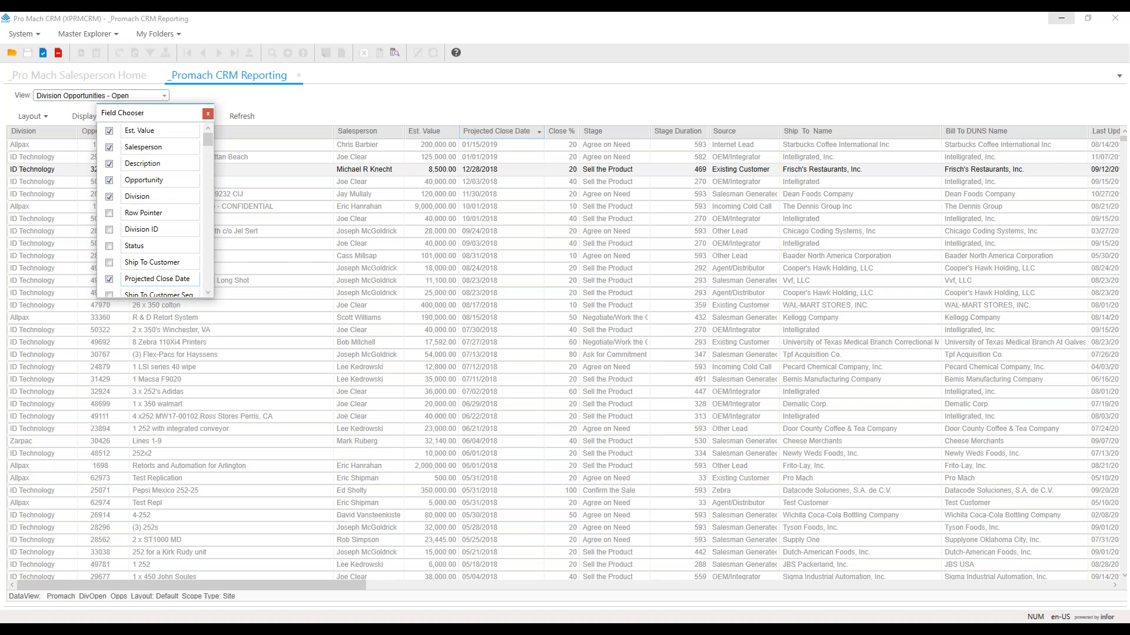
pyautogui.moveTo(144, 118); pyautogui.dragTo(275, 146)
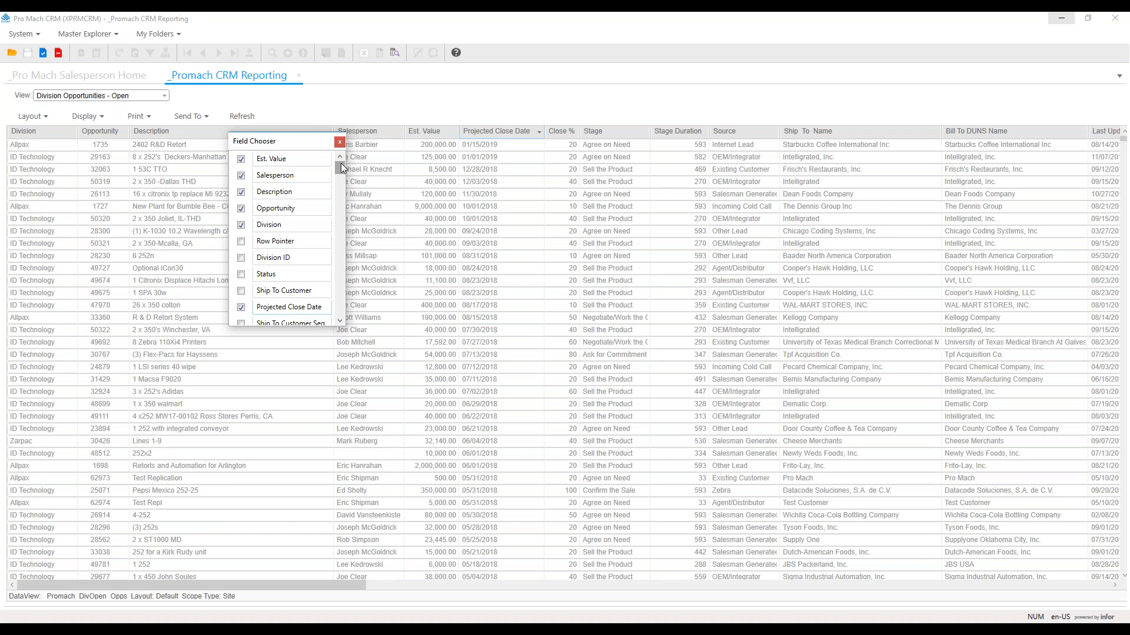
pyautogui.moveTo(340, 167); pyautogui.dragTo(338, 165)
pyautogui.click(242, 275)
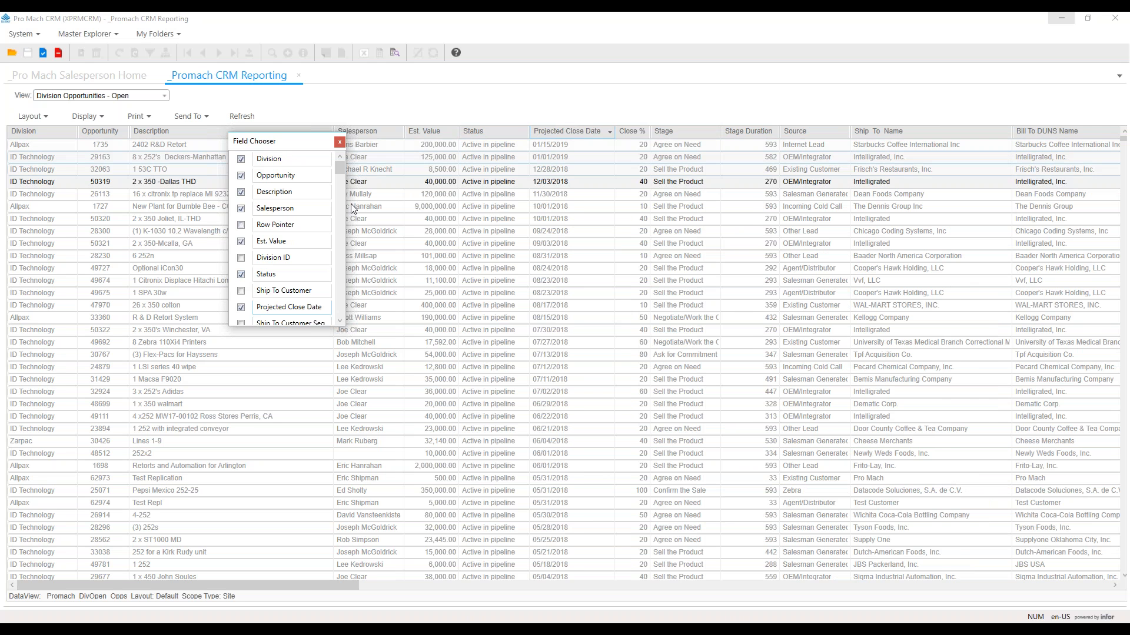
pyautogui.click(242, 275)
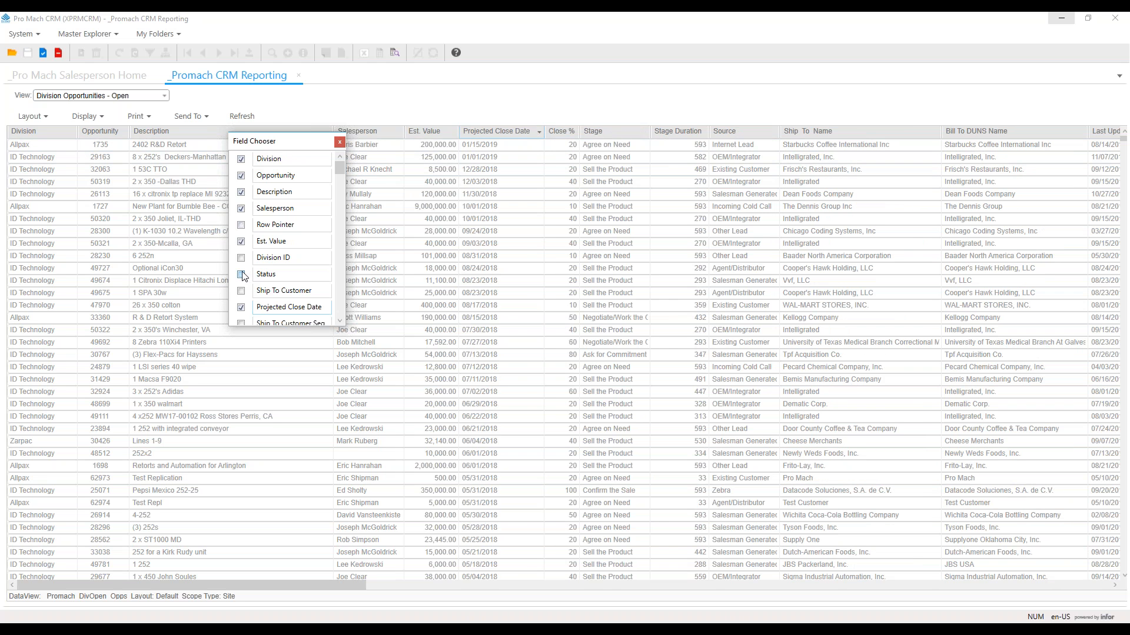
# Step: Look through the available fields, add the Status column to the opportunities grid and close the Field Chooser
pyautogui.click(340, 320)
pyautogui.click(340, 321)
pyautogui.click(340, 321)
pyautogui.click(340, 321)
pyautogui.click(340, 320)
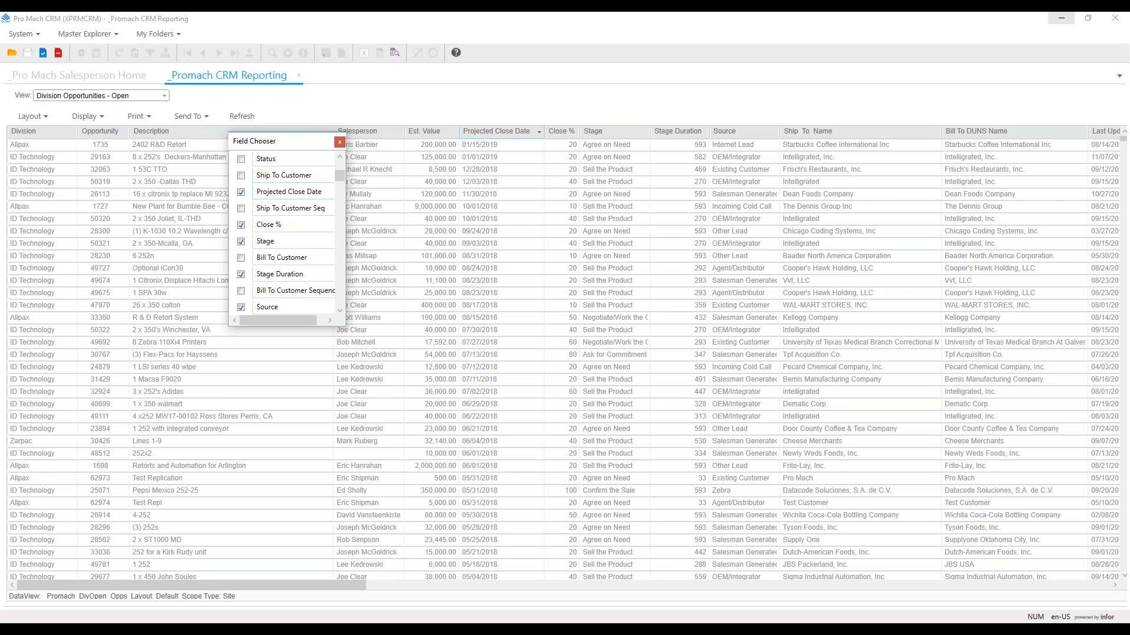
pyautogui.moveTo(339, 175); pyautogui.dragTo(339, 169)
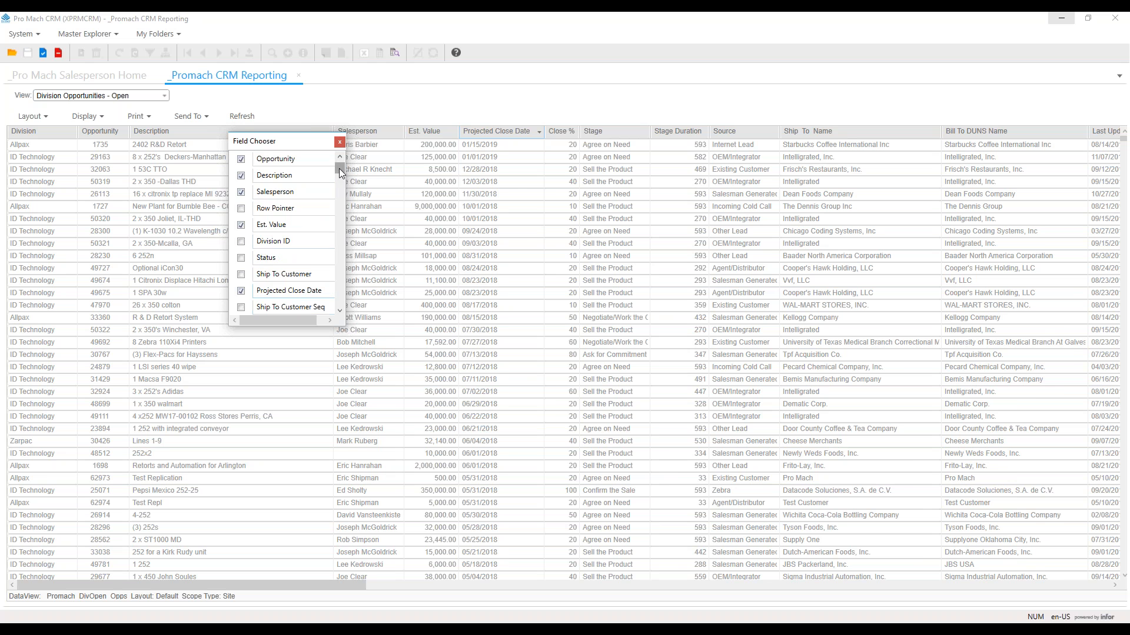
pyautogui.click(242, 258)
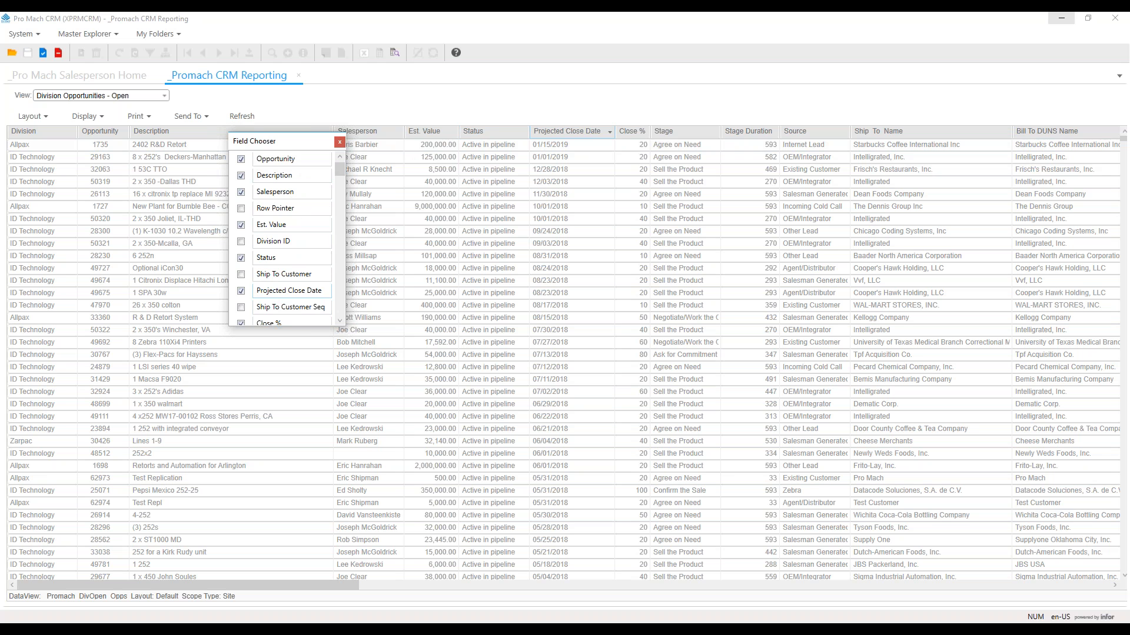
pyautogui.click(339, 143)
# Step: Show the column scroll locks and lock the Opportunity column in place at the front of the grid
pyautogui.click(103, 114)
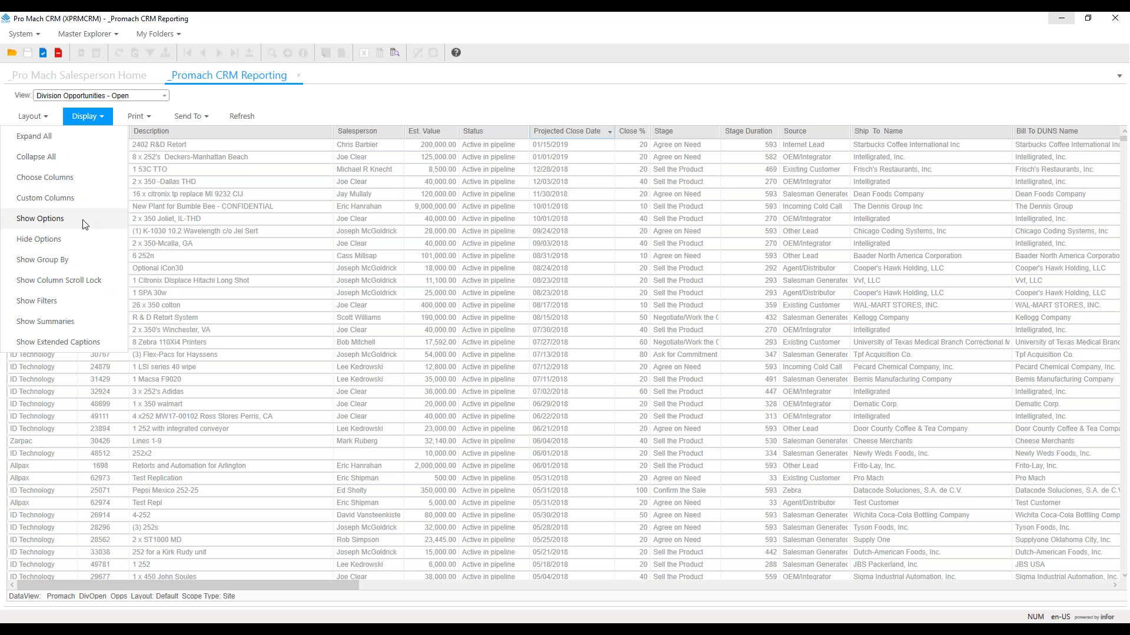
pyautogui.click(79, 281)
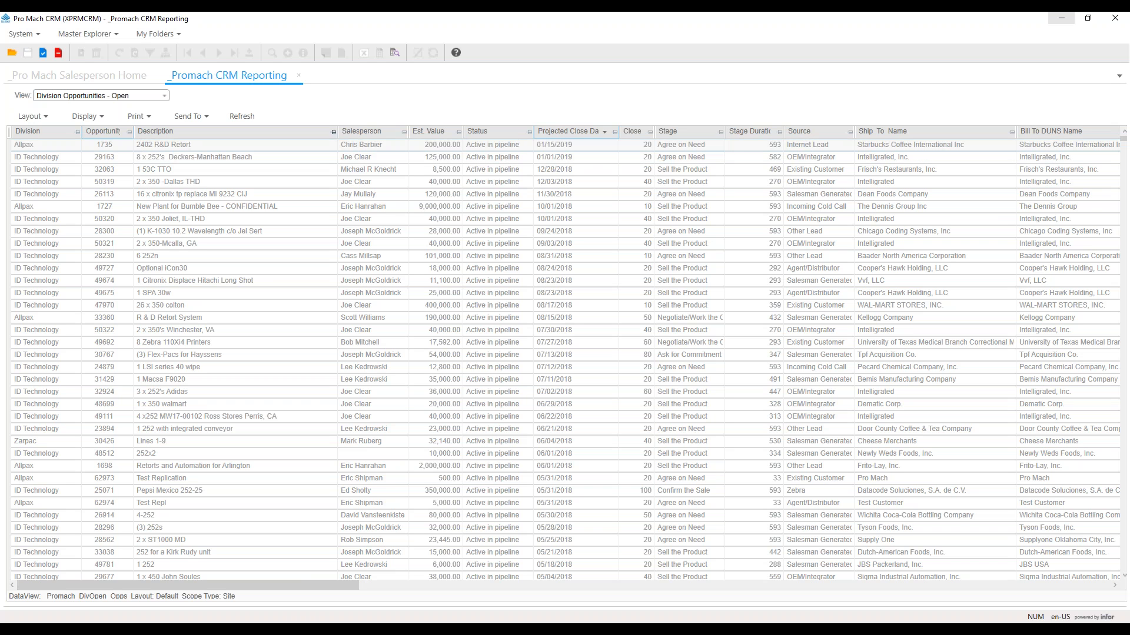
pyautogui.click(129, 133)
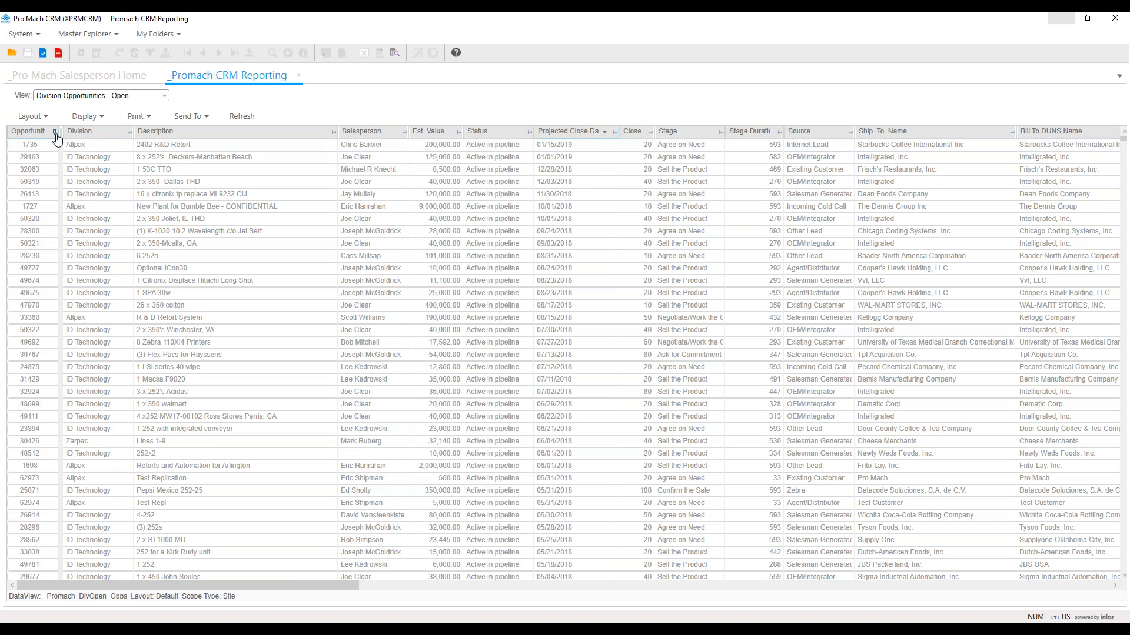
pyautogui.moveTo(145, 581); pyautogui.dragTo(107, 587)
pyautogui.click(177, 169)
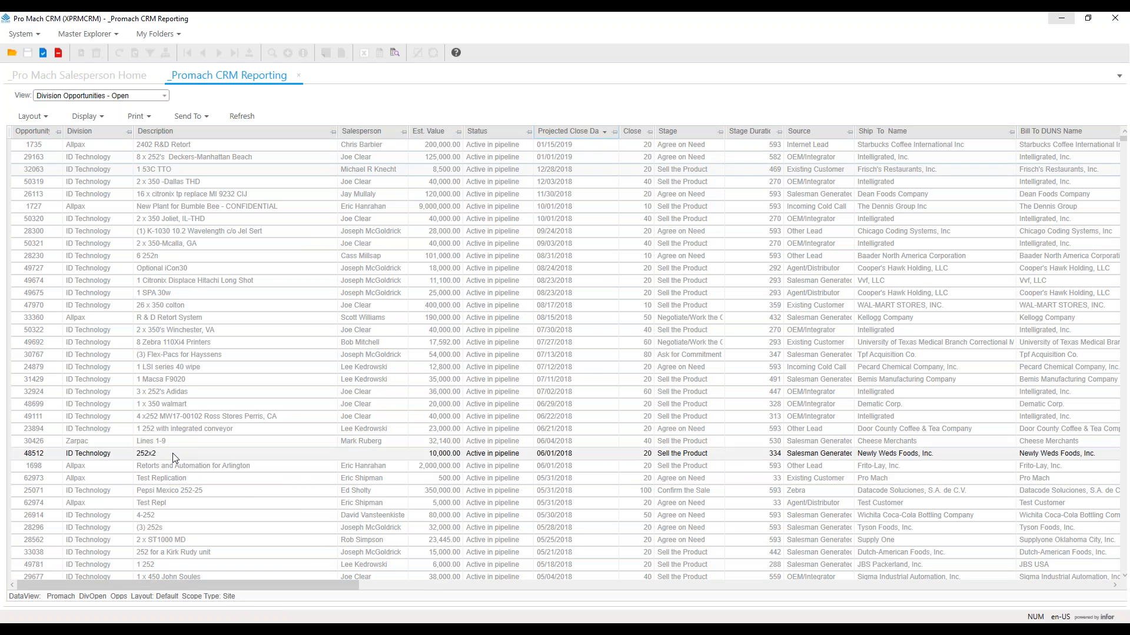
pyautogui.moveTo(156, 584); pyautogui.dragTo(80, 581)
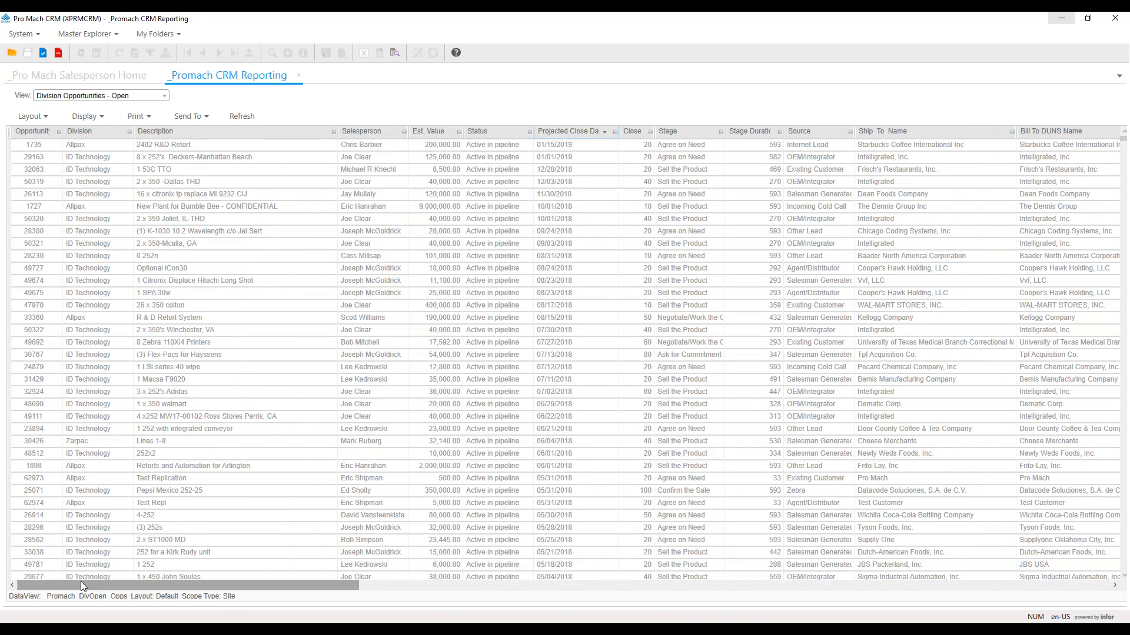
# Step: Show the Group By area and group the opportunities by Division
pyautogui.click(103, 121)
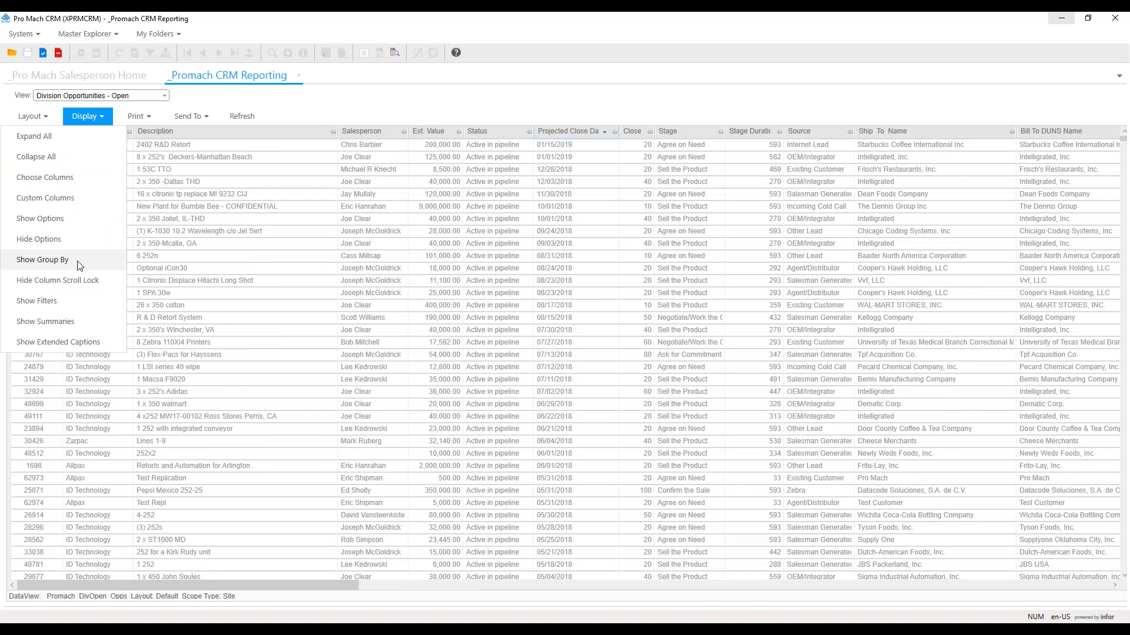
pyautogui.click(43, 260)
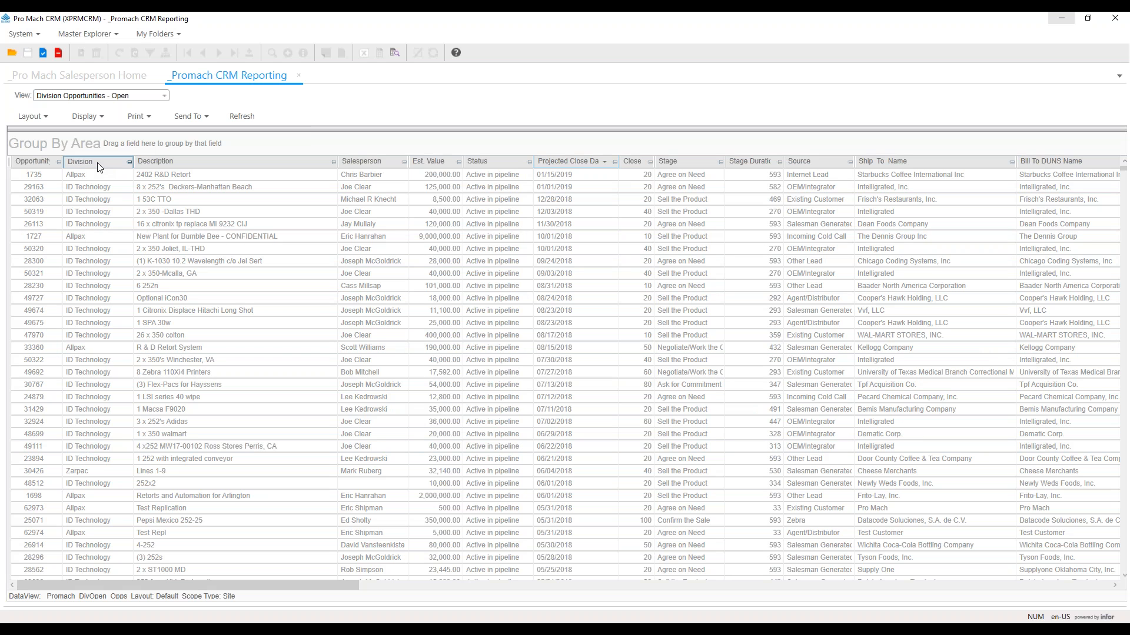
pyautogui.moveTo(96, 160)
pyautogui.mouseDown()
pyautogui.moveTo(93, 135)
pyautogui.moveTo(97, 144)
pyautogui.mouseUp()
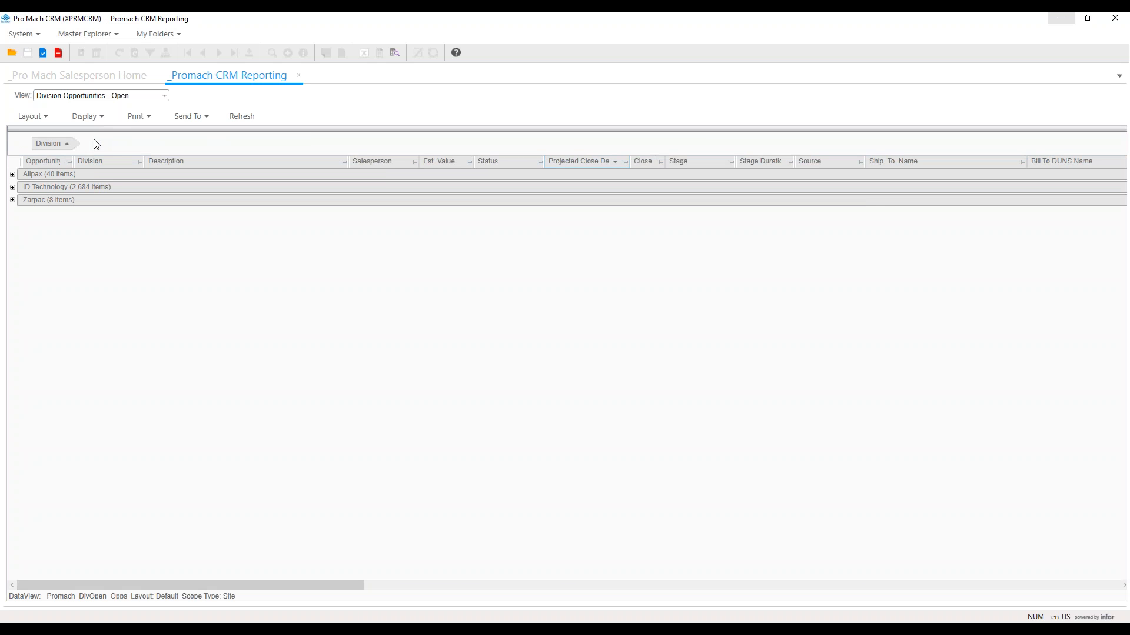
# Step: Expand the Allpax group to view its opportunities, and collapse it again
pyautogui.click(13, 174)
pyautogui.click(13, 175)
pyautogui.click(13, 175)
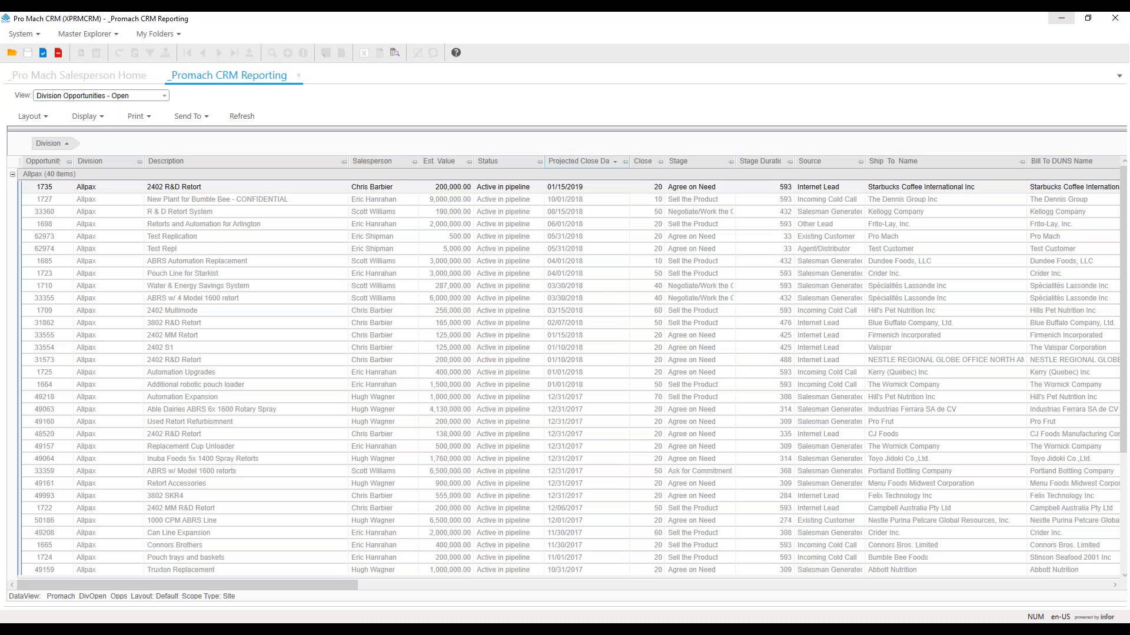
pyautogui.click(13, 176)
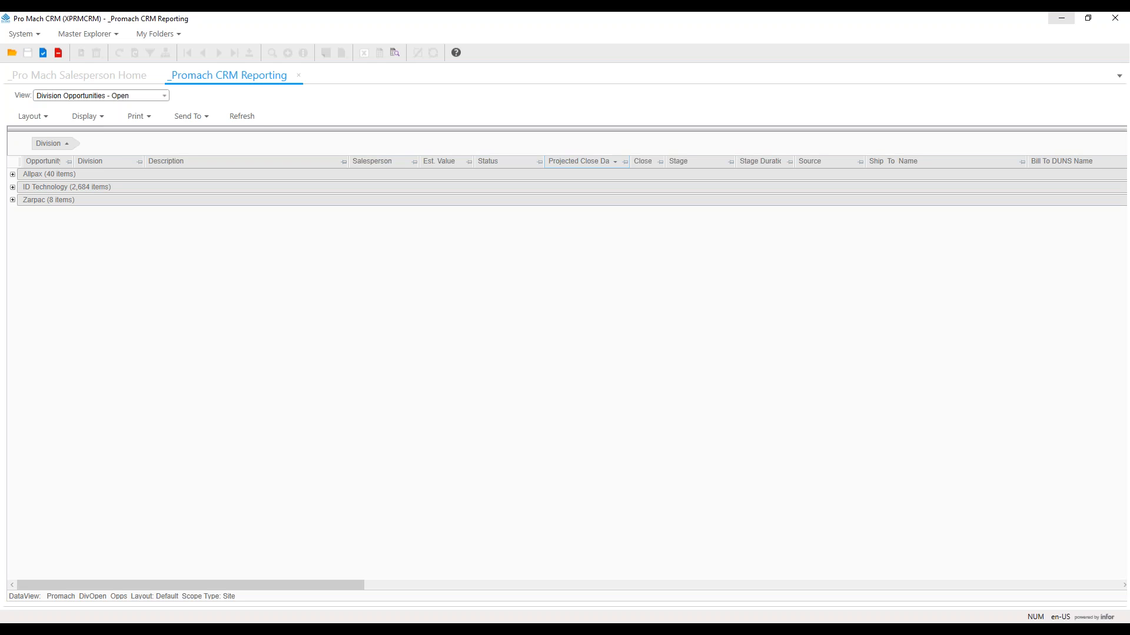
# Step: Refresh the view to reset its columns and grouping, and hide all display options
pyautogui.click(241, 116)
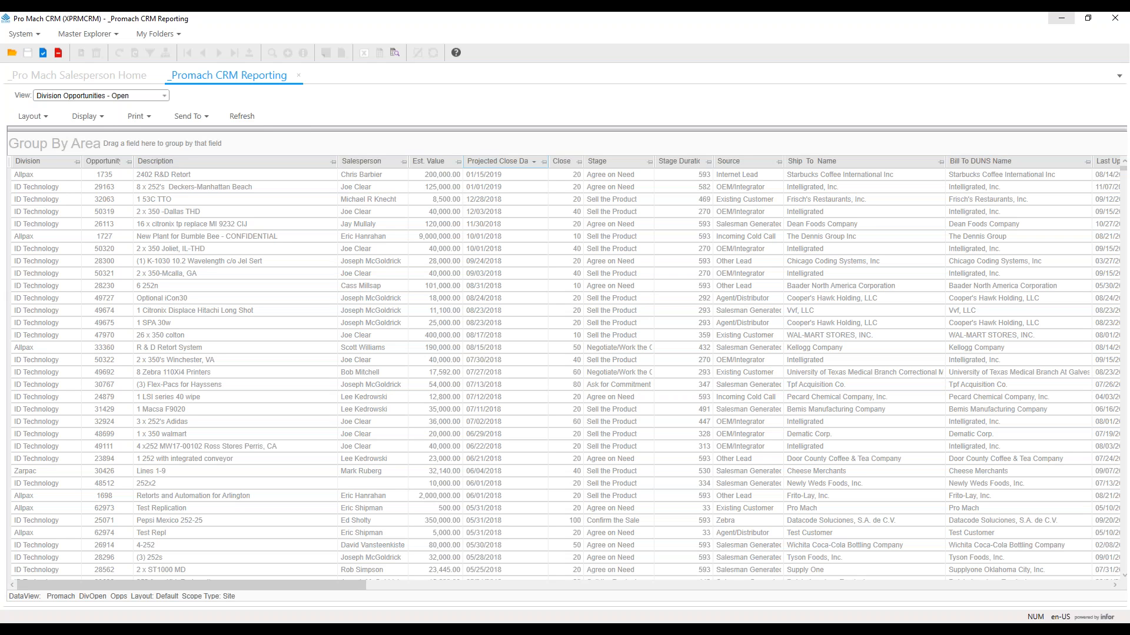
pyautogui.click(85, 116)
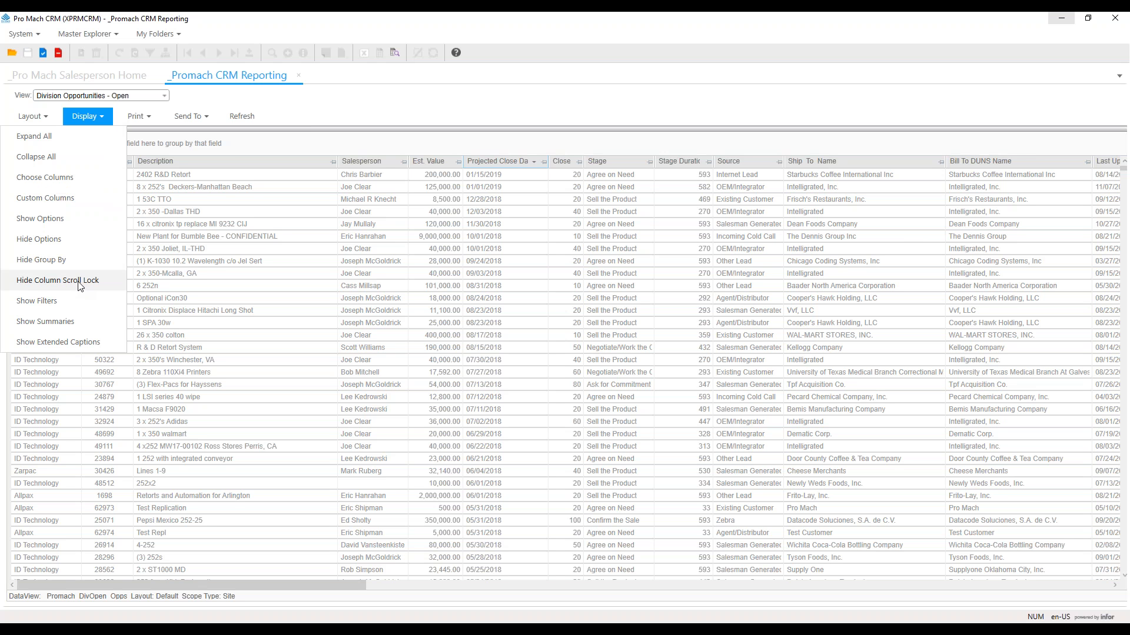
pyautogui.click(54, 244)
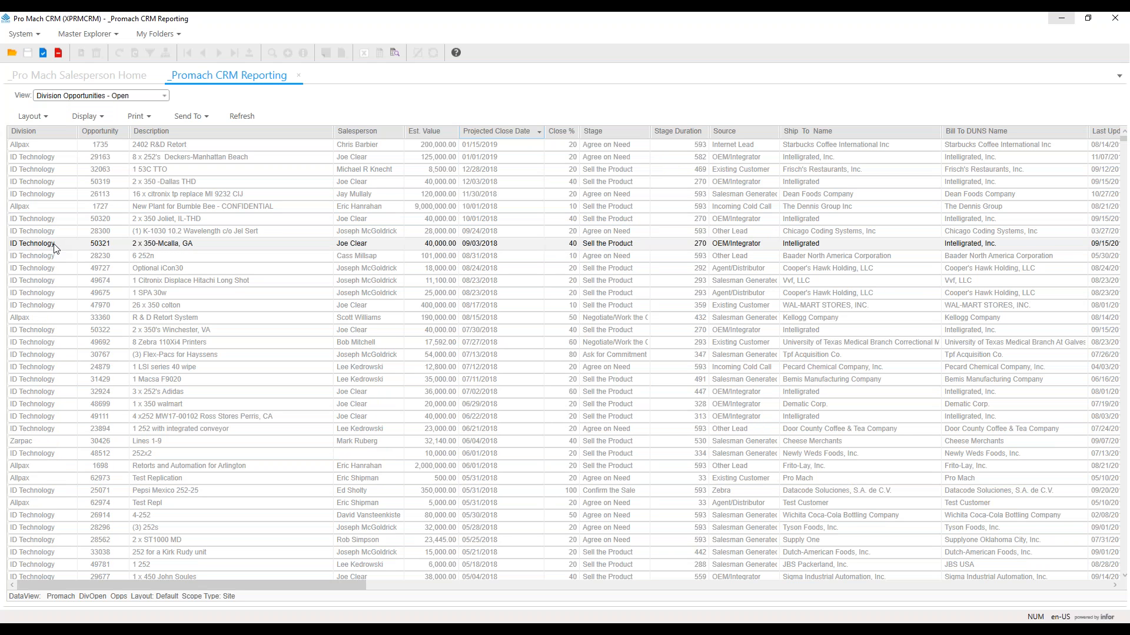
# Step: Show the column filters and restrict the Projected Close Date column to 2019 only
pyautogui.click(86, 120)
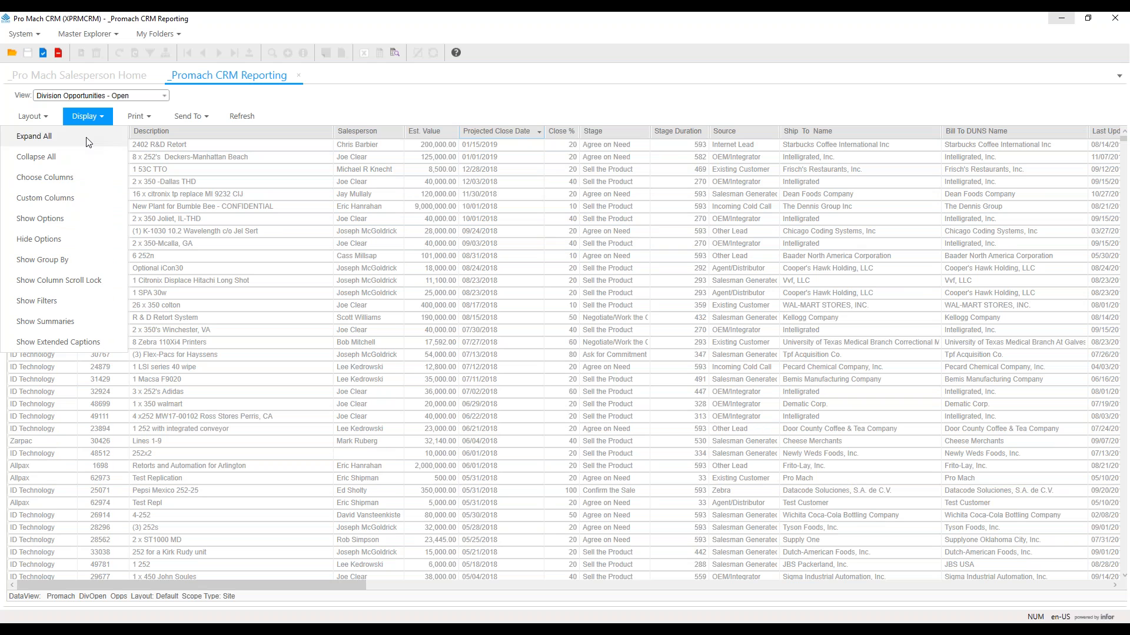
pyautogui.click(70, 300)
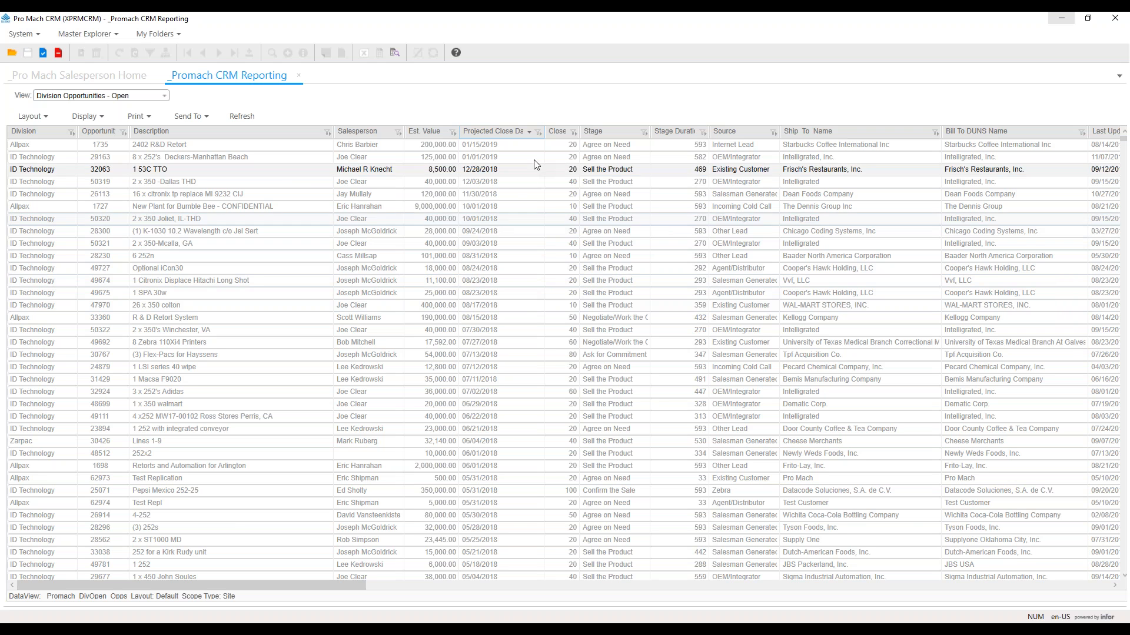
pyautogui.click(537, 132)
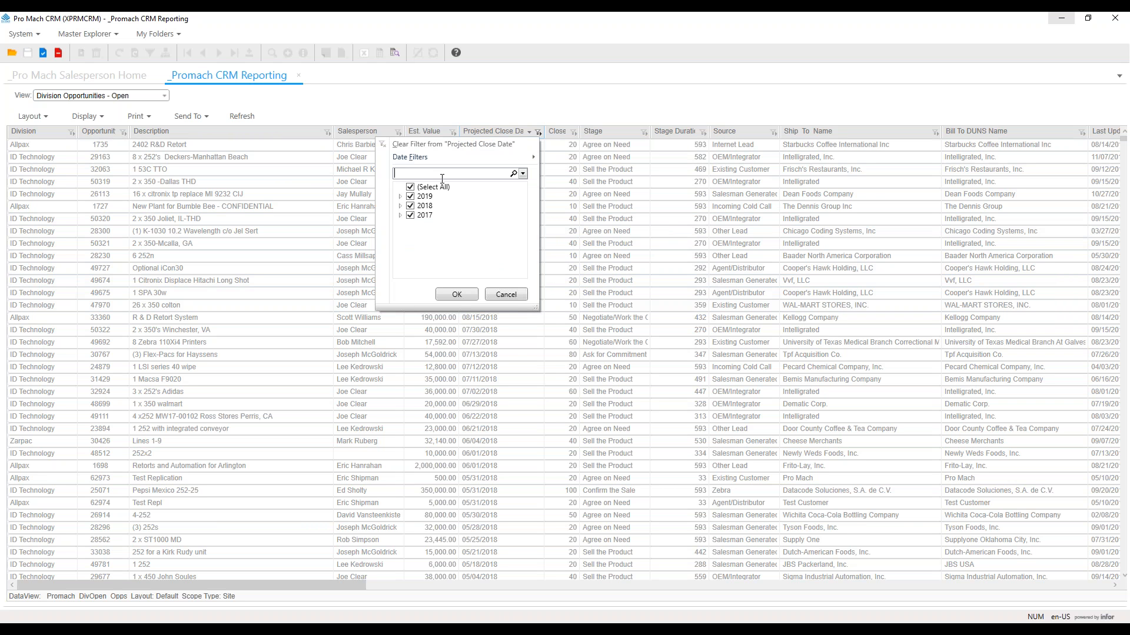
pyautogui.click(410, 187)
pyautogui.click(410, 197)
pyautogui.click(457, 294)
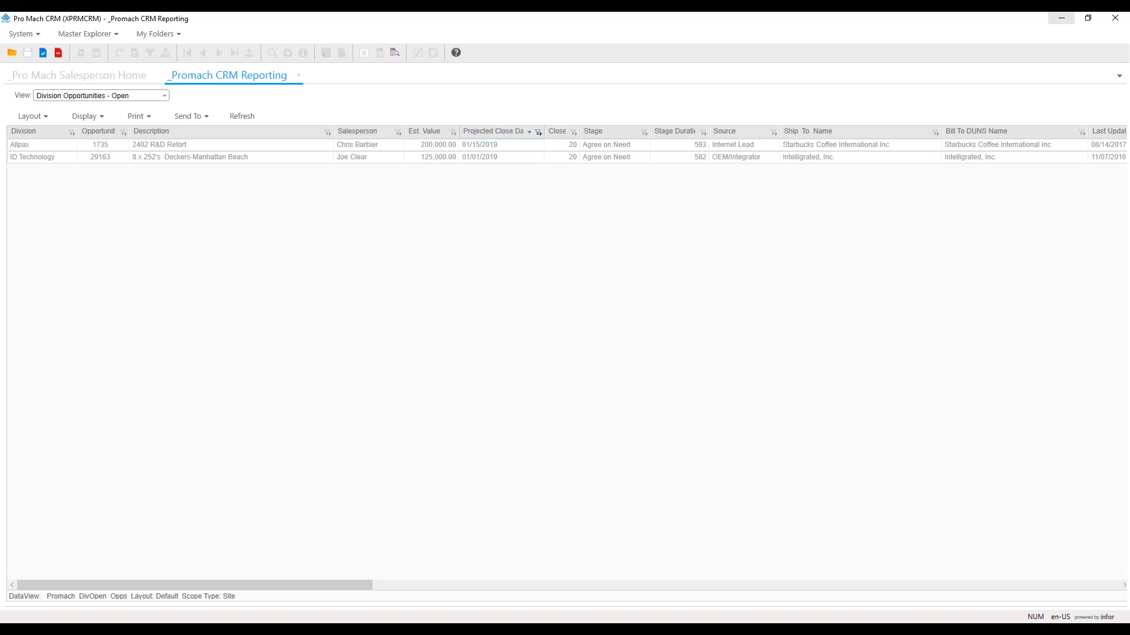
# Step: Reselect all years in the Projected Close Date filter and apply the This Quarter date filter instead
pyautogui.click(537, 132)
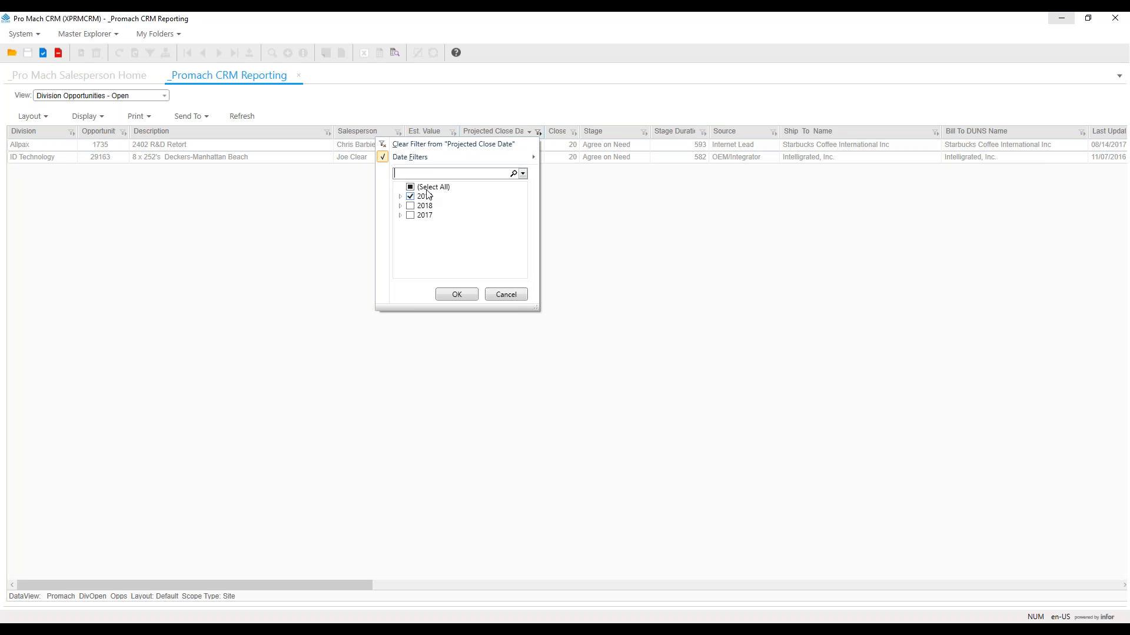
pyautogui.click(423, 187)
pyautogui.click(424, 187)
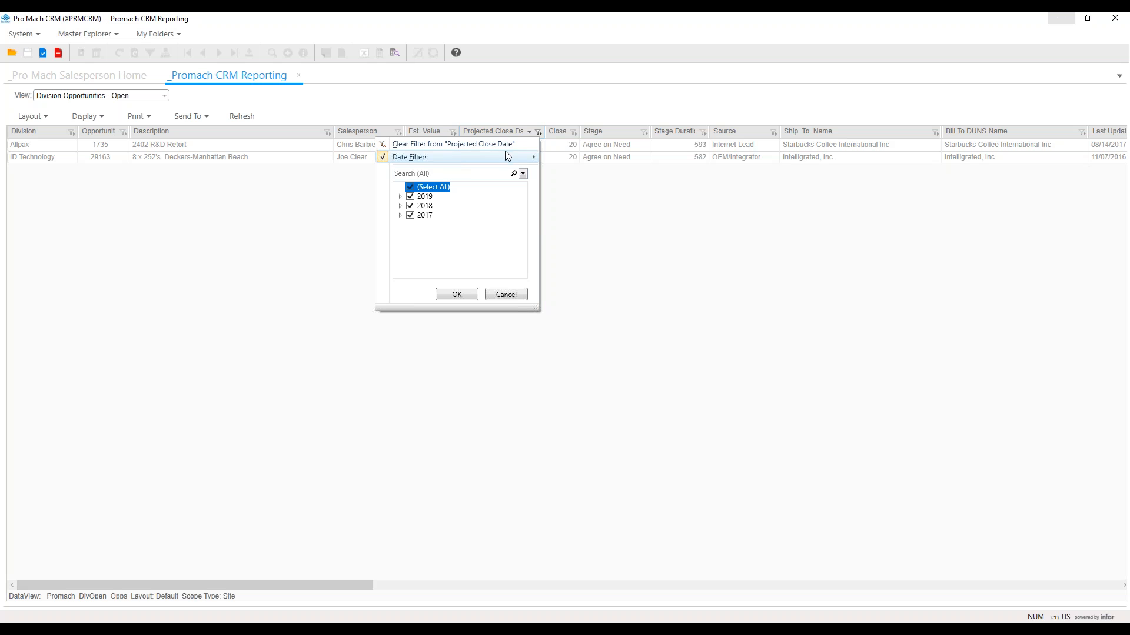
pyautogui.moveTo(507, 155)
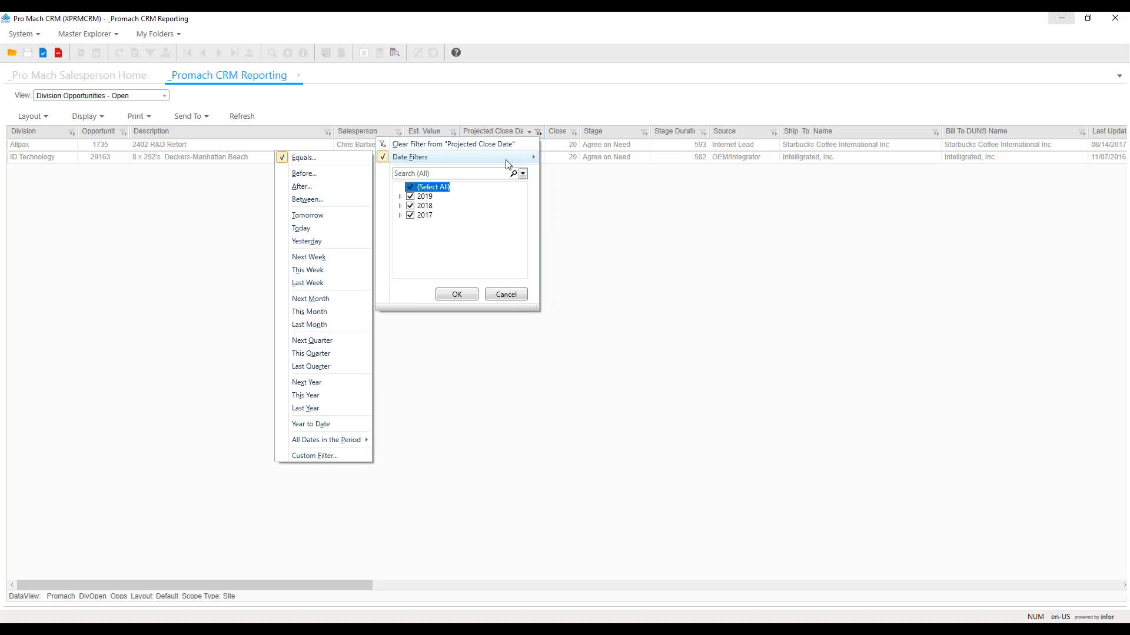
pyautogui.click(311, 353)
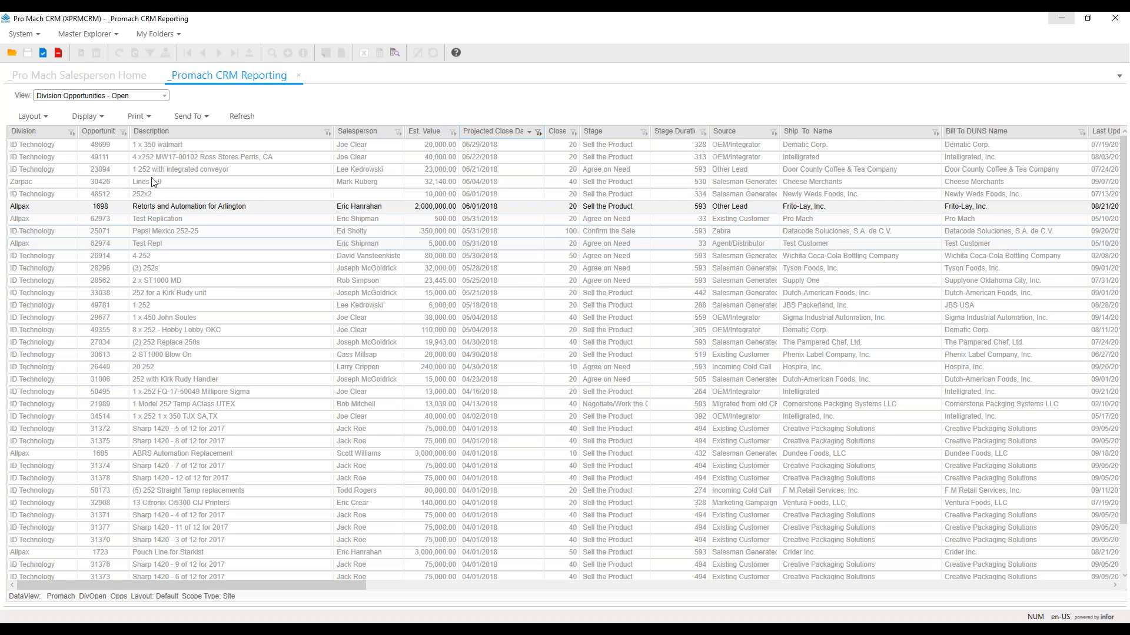
# Step: Show the summary selectors and add an Average summary to the Est. Value column
pyautogui.click(103, 118)
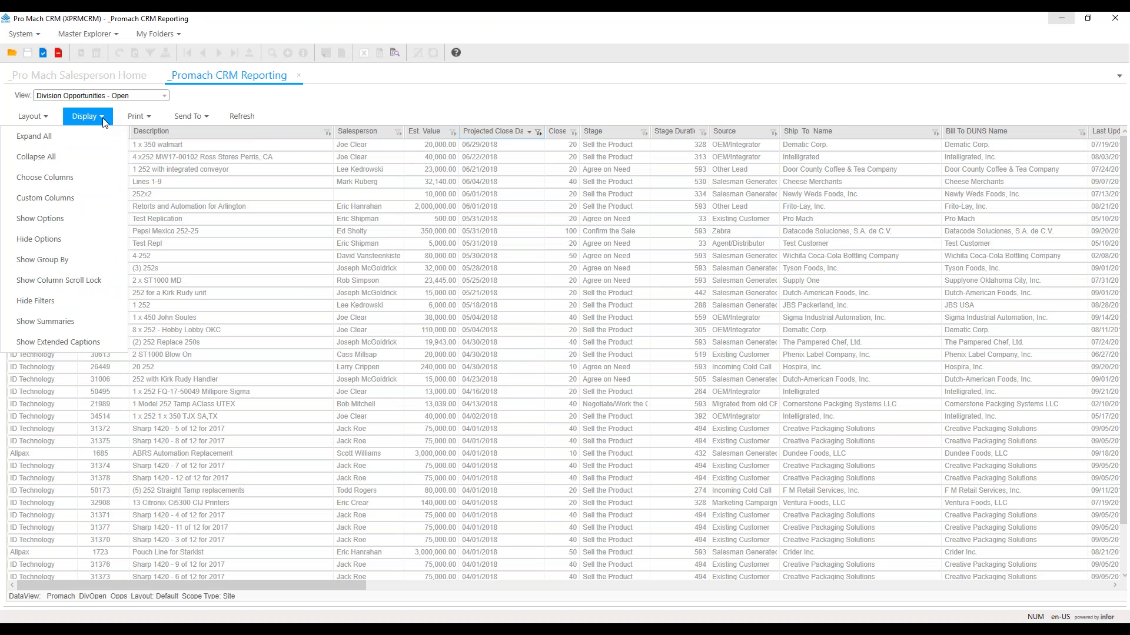
pyautogui.click(81, 321)
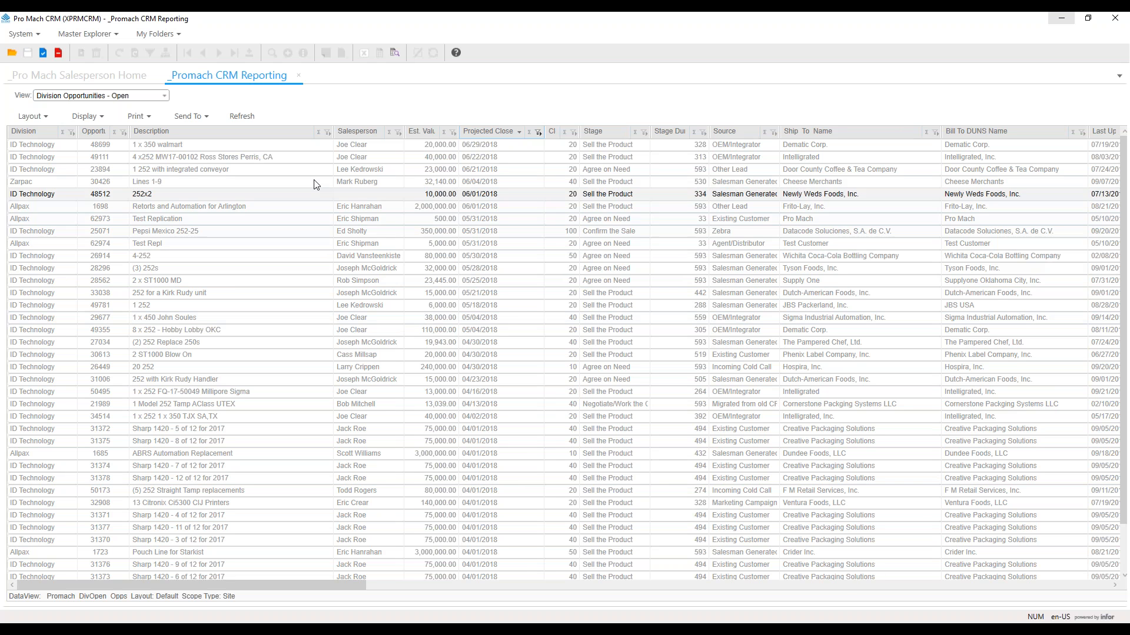
pyautogui.click(443, 133)
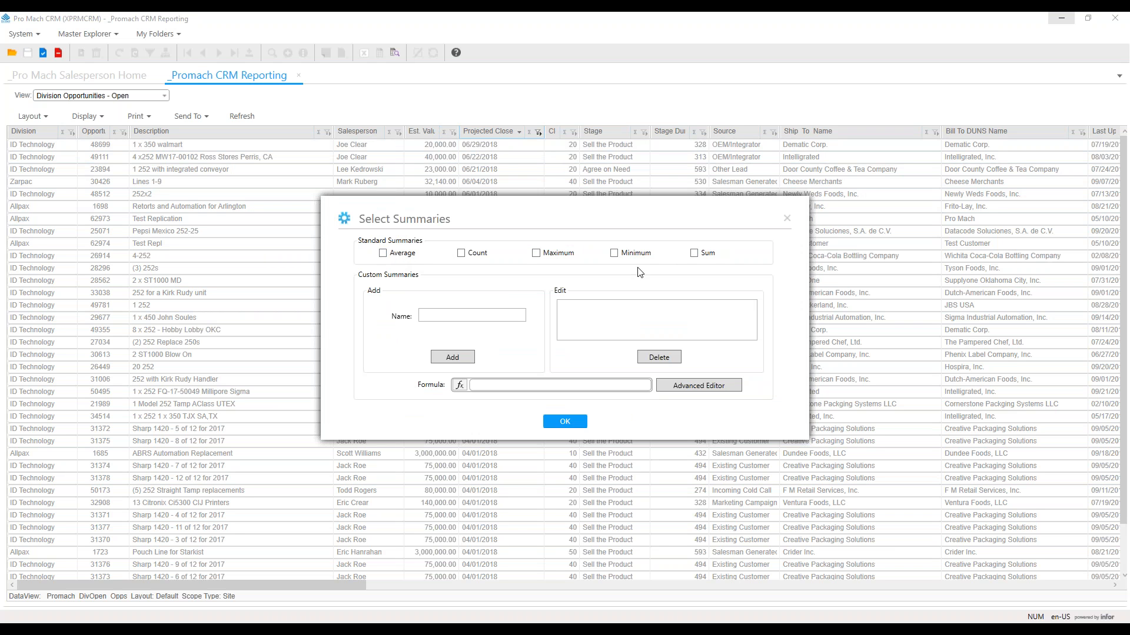
pyautogui.click(395, 253)
pyautogui.click(563, 422)
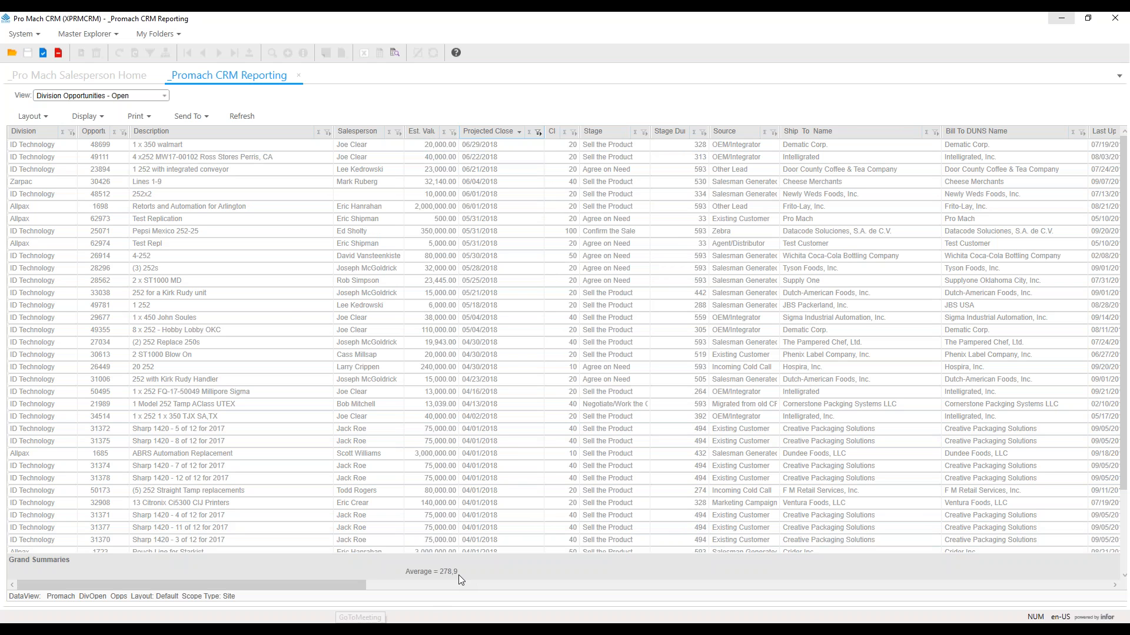
# Step: Show the extended captions to widen the Salesperson column to its full heading, and hide the extended captions again
pyautogui.click(97, 117)
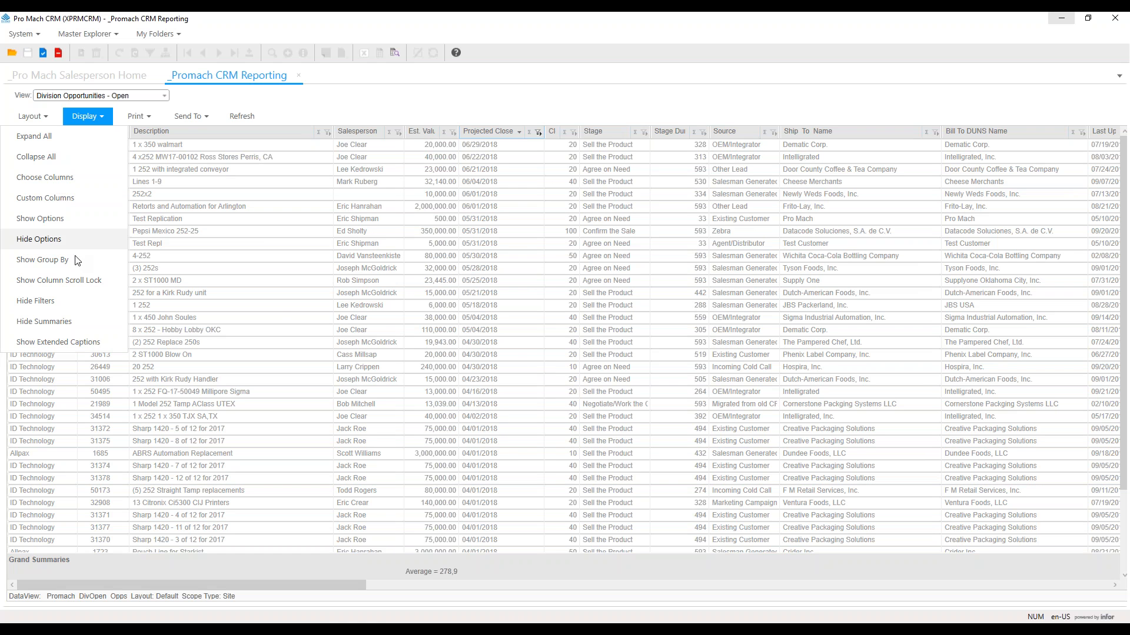
pyautogui.click(76, 342)
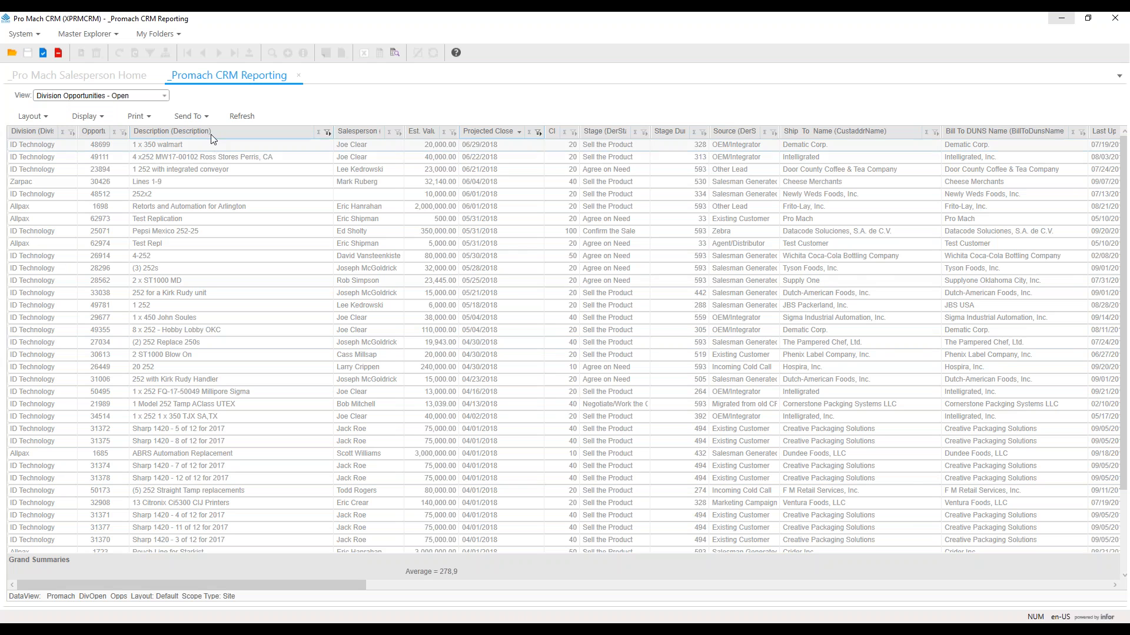
pyautogui.moveTo(404, 131); pyautogui.dragTo(469, 131)
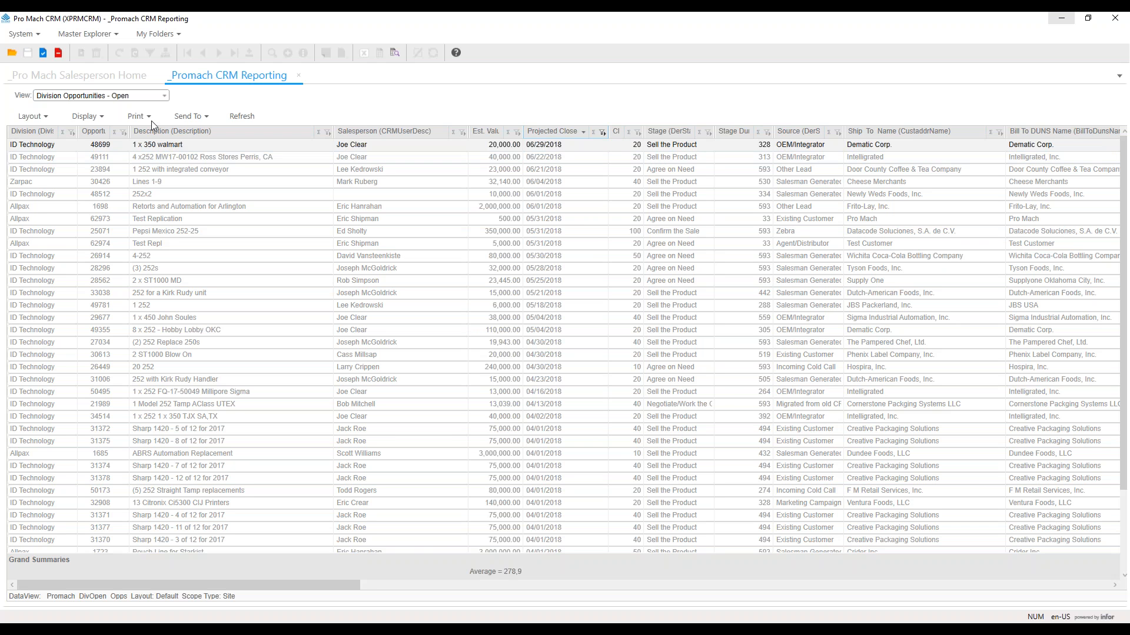
pyautogui.click(96, 117)
pyautogui.click(56, 339)
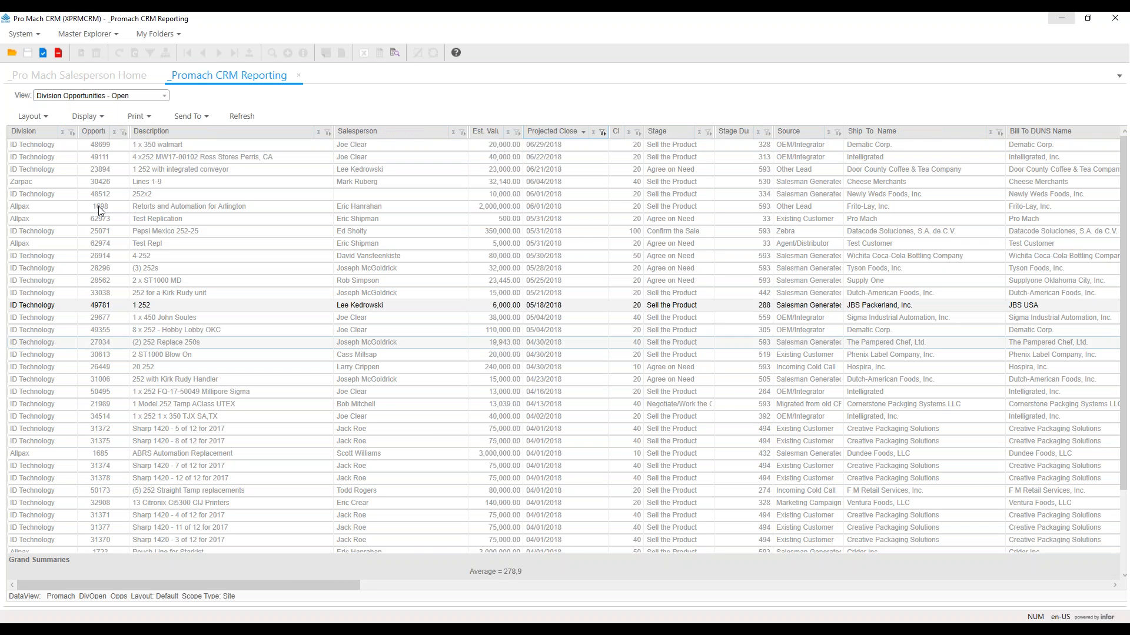
# Step: Hide the summary selectors in the column headings
pyautogui.click(87, 118)
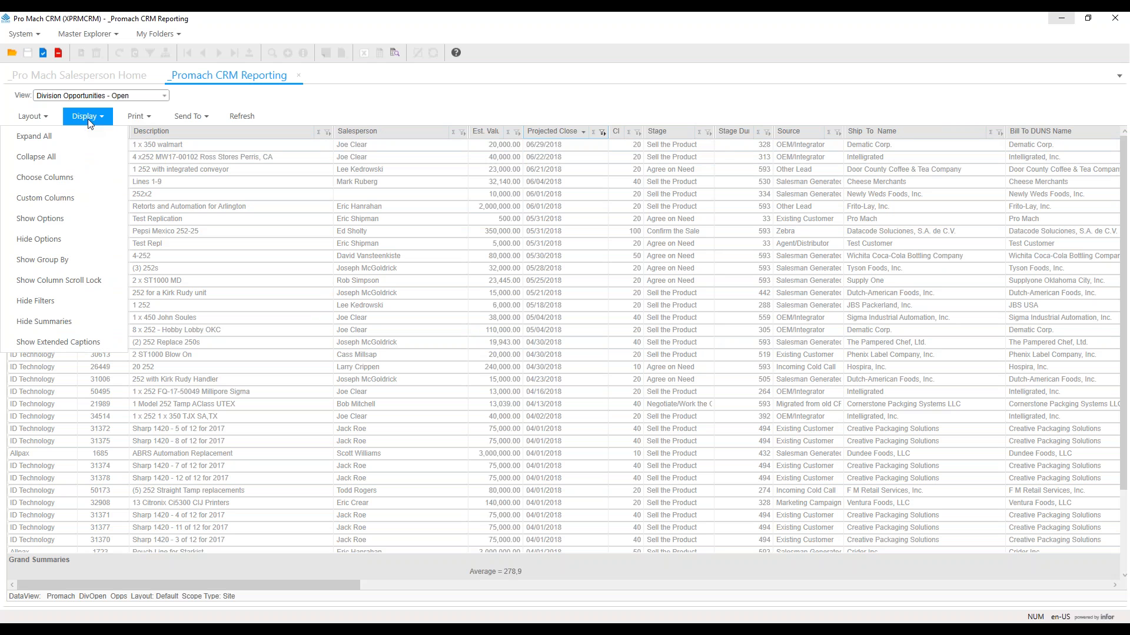
pyautogui.click(60, 324)
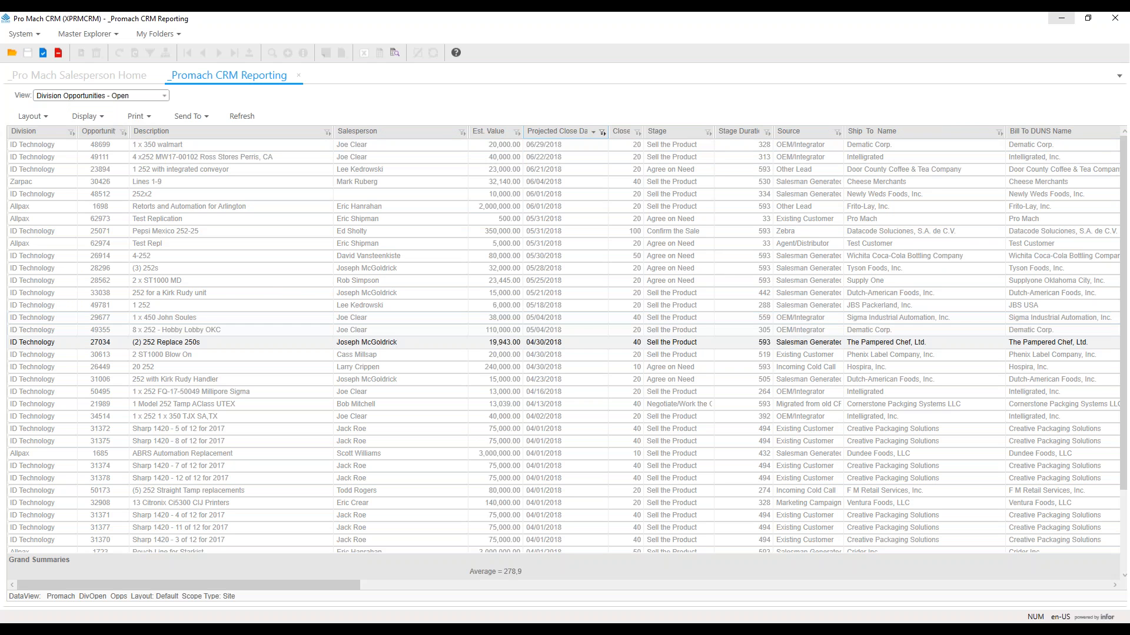
pyautogui.click(104, 116)
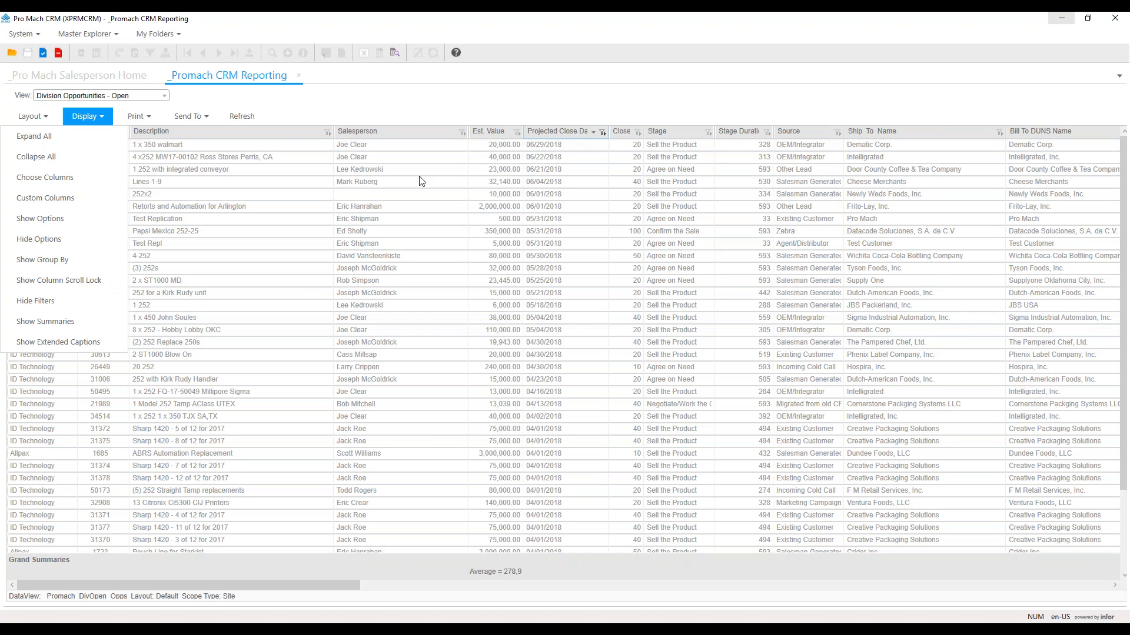
pyautogui.click(408, 111)
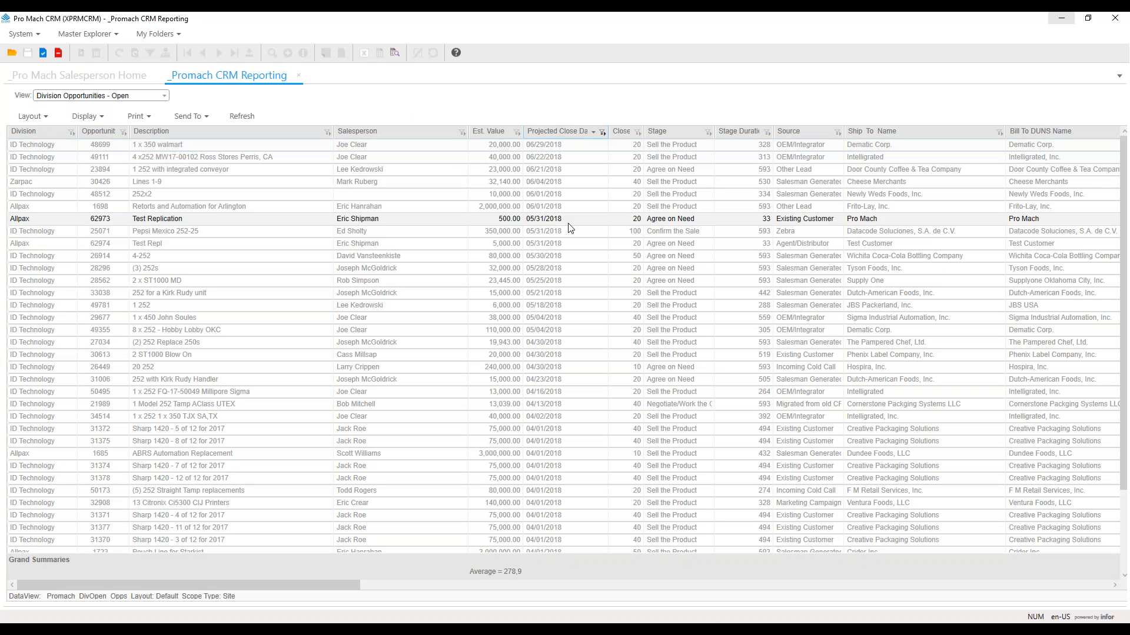
# Step: Move the Projected Close Date column to the front of the grid, ahead of Division
pyautogui.moveTo(564, 138); pyautogui.dragTo(13, 136)
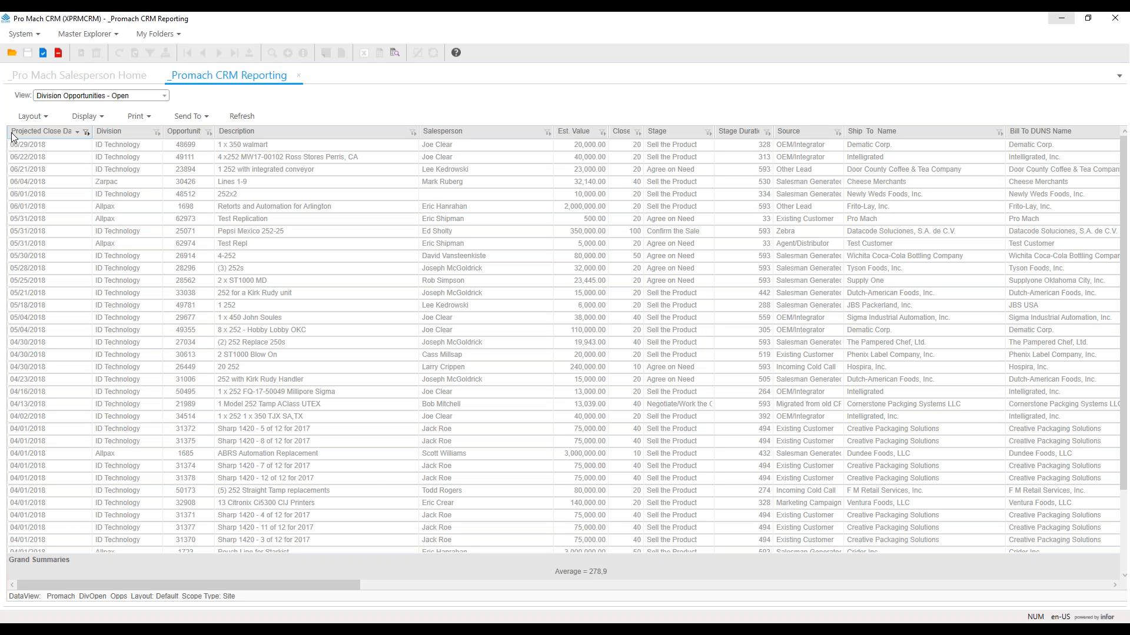
pyautogui.click(239, 117)
pyautogui.click(92, 117)
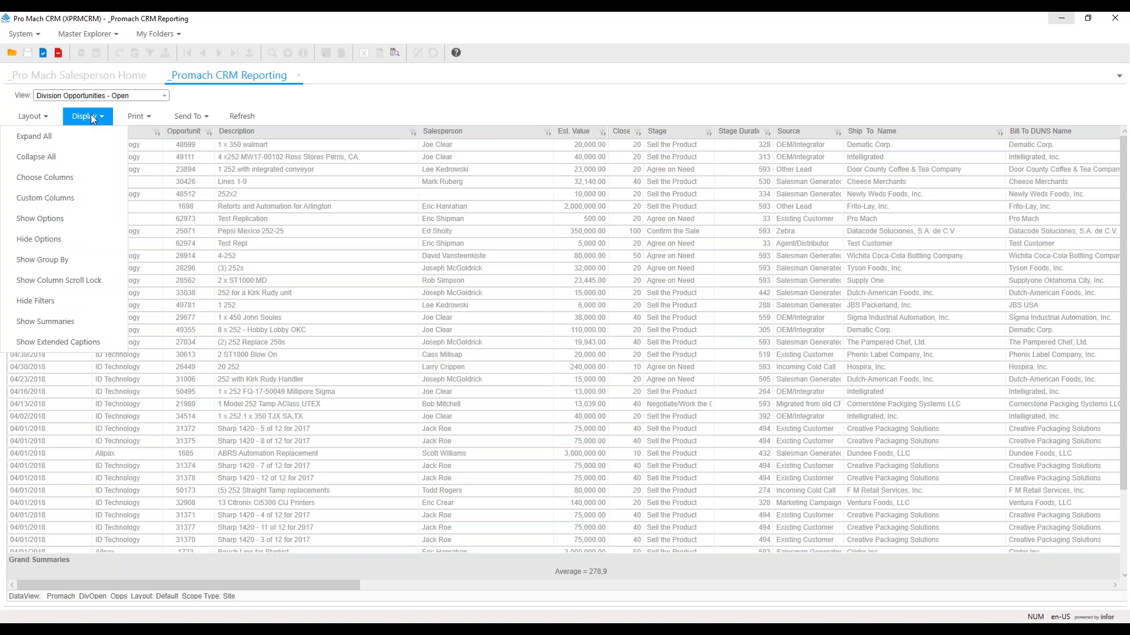
pyautogui.click(86, 120)
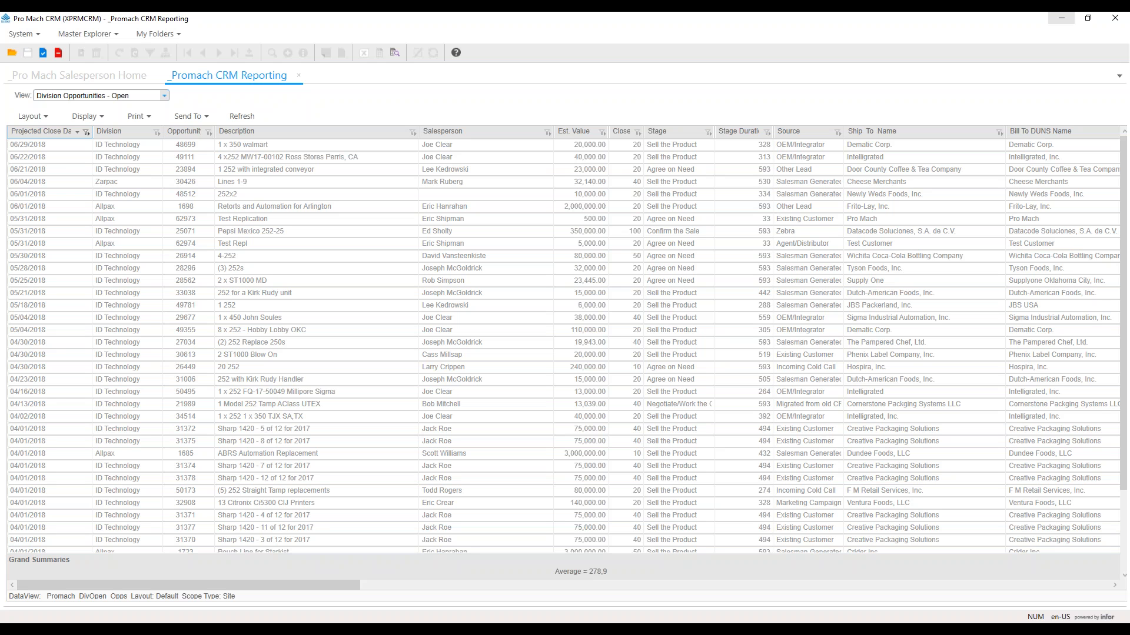
# Step: Save the customized grid as a new user layout named This Quarter Opportunities
pyautogui.click(45, 120)
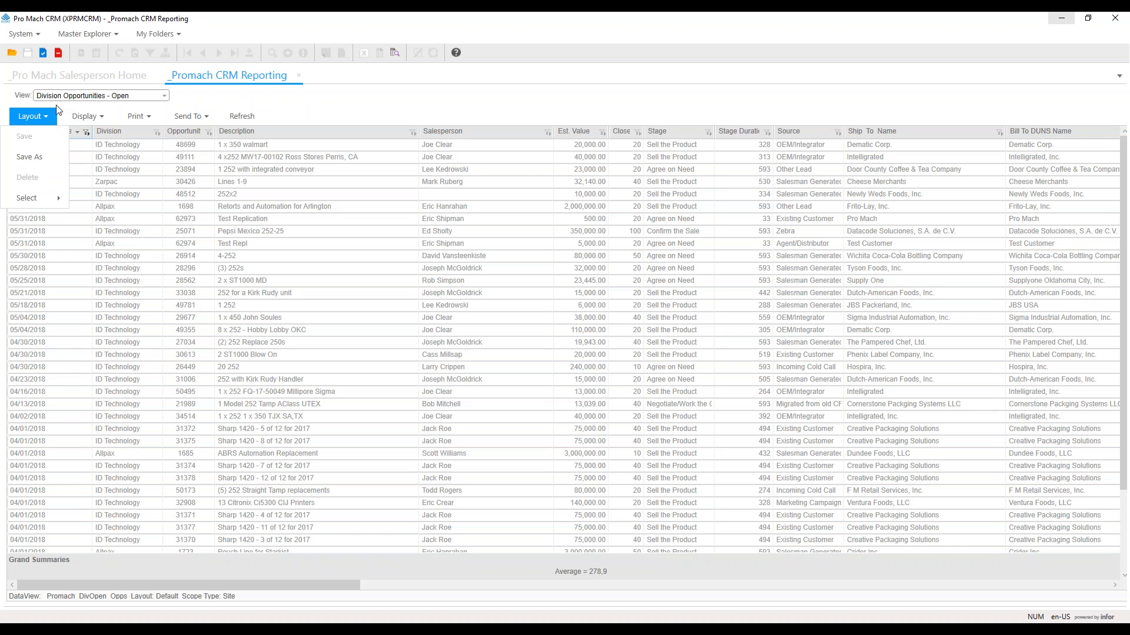
pyautogui.press('Left')
pyautogui.click(30, 118)
pyautogui.click(36, 158)
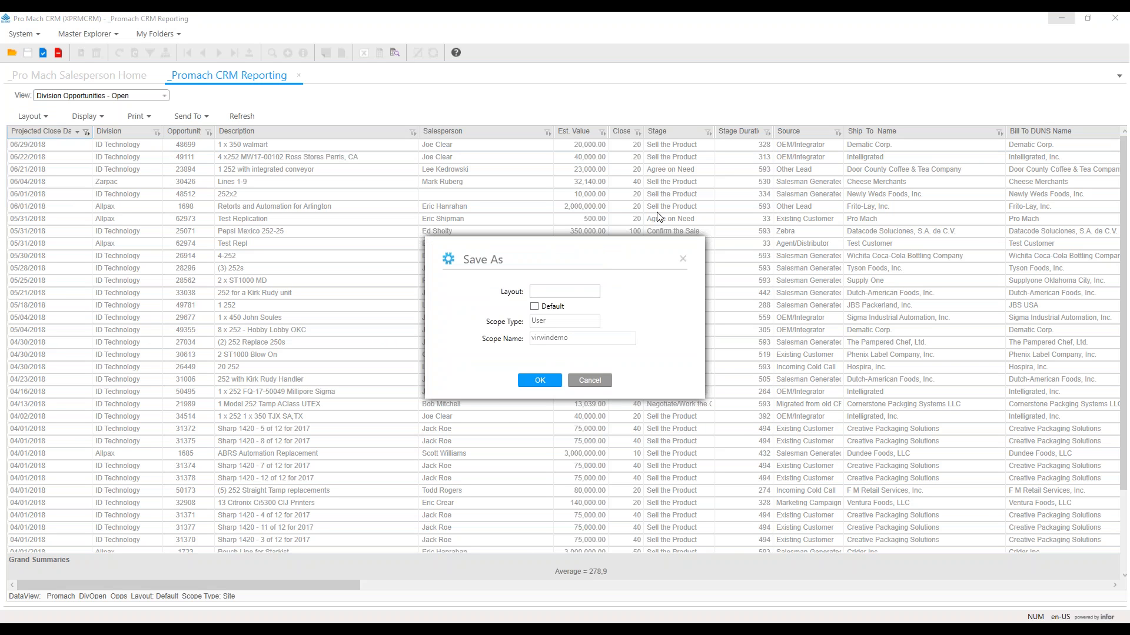
pyautogui.click(555, 286)
pyautogui.write('This Quarter Q')
pyautogui.press('BackSpace')
pyautogui.write('Opportunit')
pyautogui.write('ies')
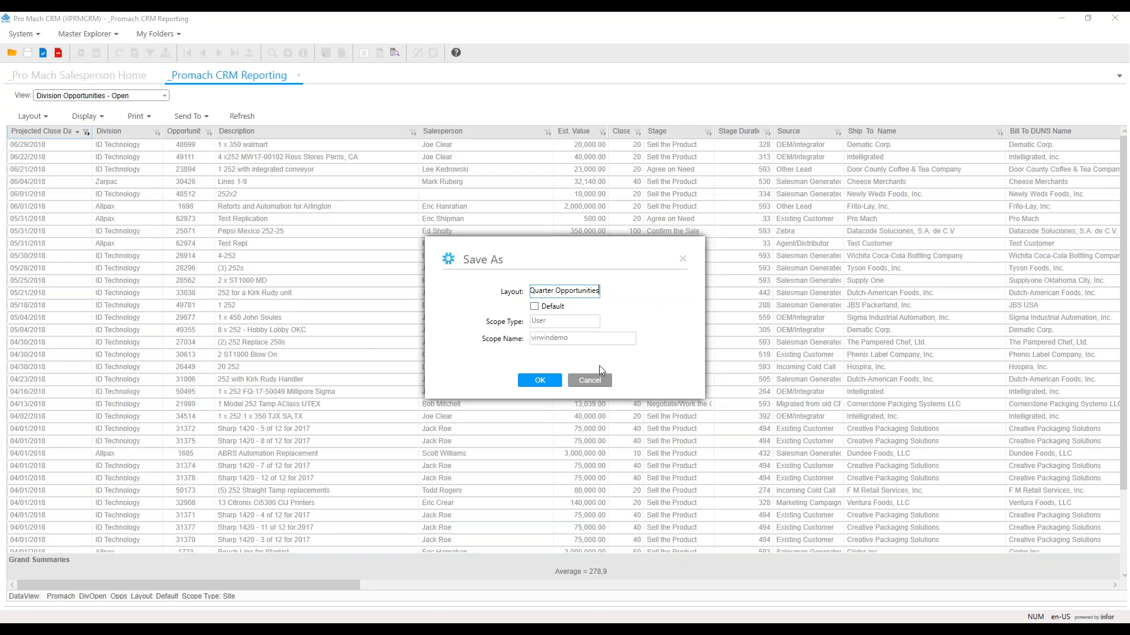
pyautogui.press('Home')
pyautogui.write('This')
pyautogui.click(539, 380)
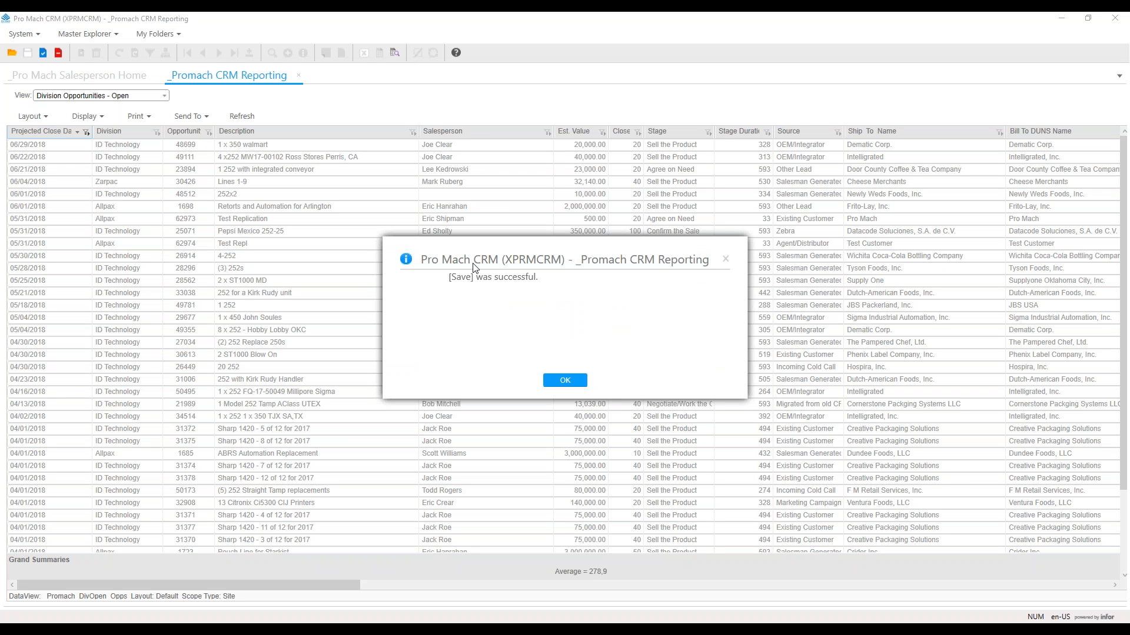
pyautogui.click(579, 385)
# Step: Switch the view to My Contacts and return to Division Opportunities - Open to reload it
pyautogui.click(27, 118)
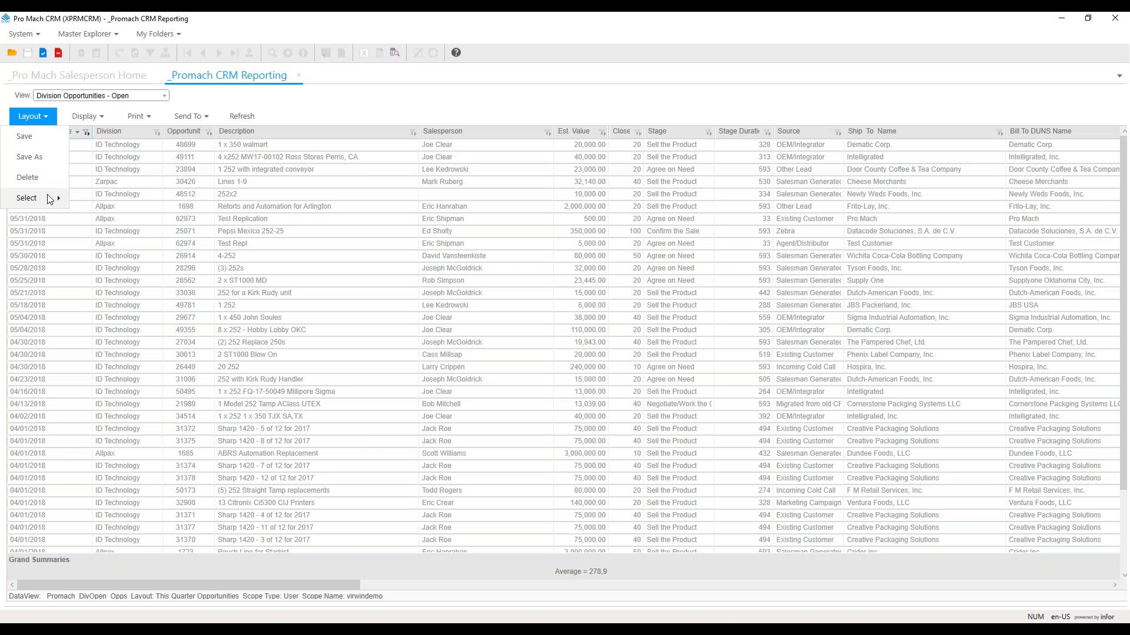
pyautogui.moveTo(47, 197)
pyautogui.click(163, 96)
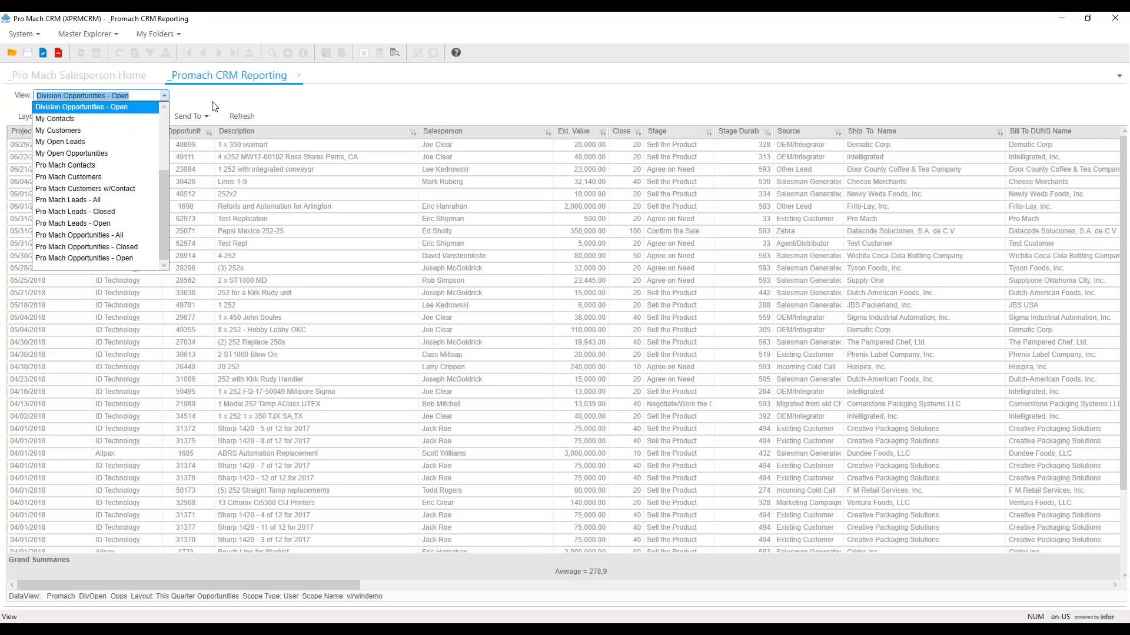
pyautogui.click(62, 118)
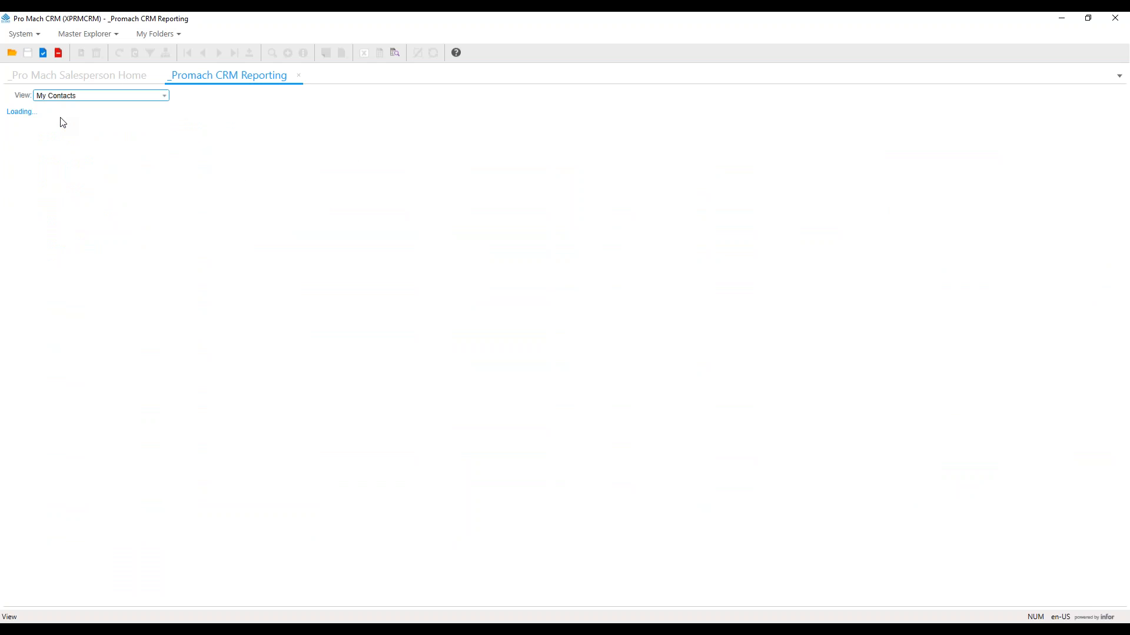
pyautogui.click(164, 96)
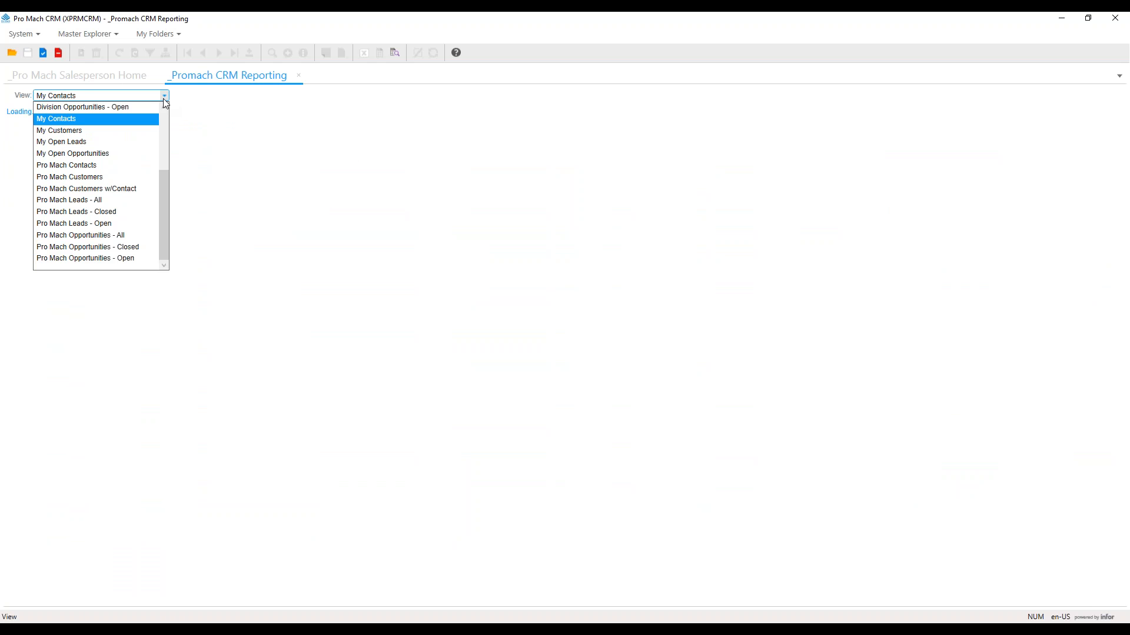
pyautogui.click(118, 109)
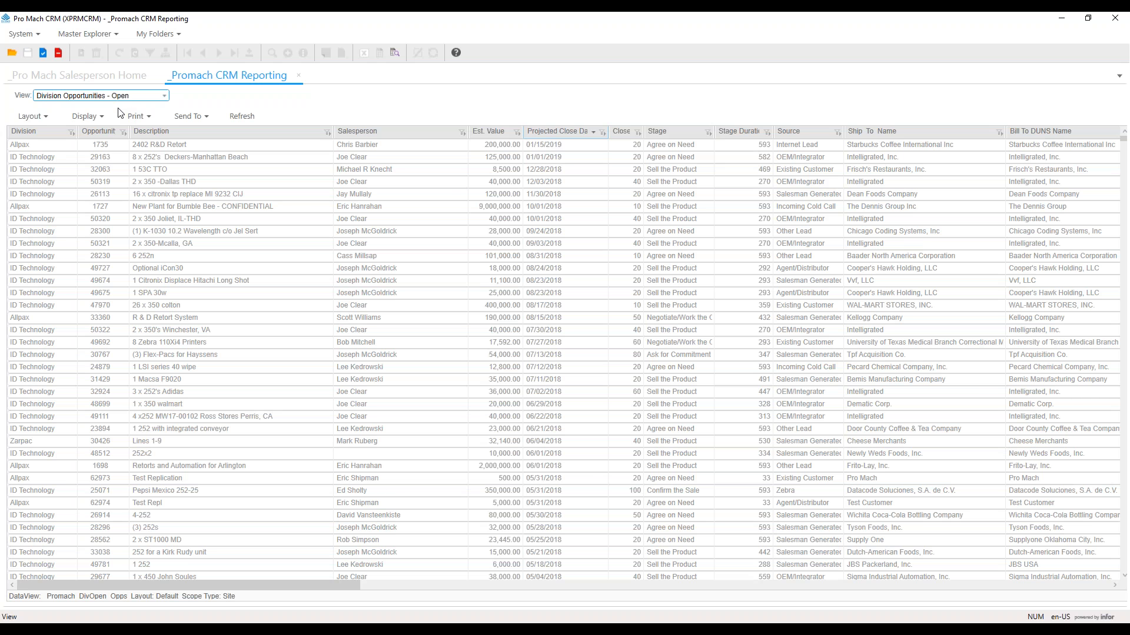
pyautogui.click(31, 121)
pyautogui.click(84, 116)
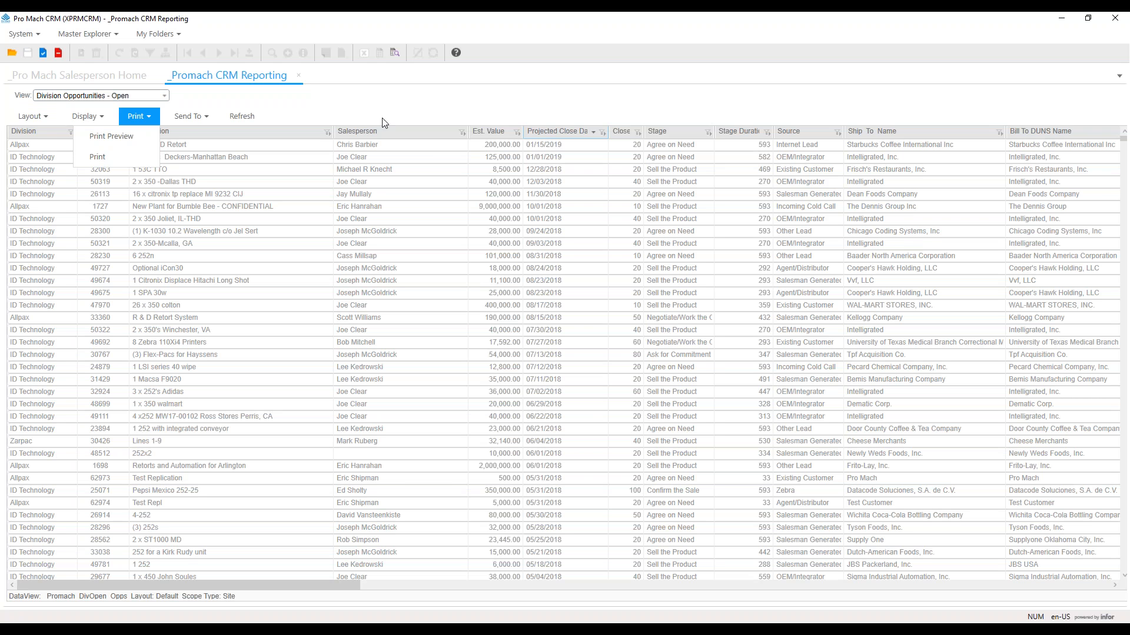
pyautogui.click(84, 116)
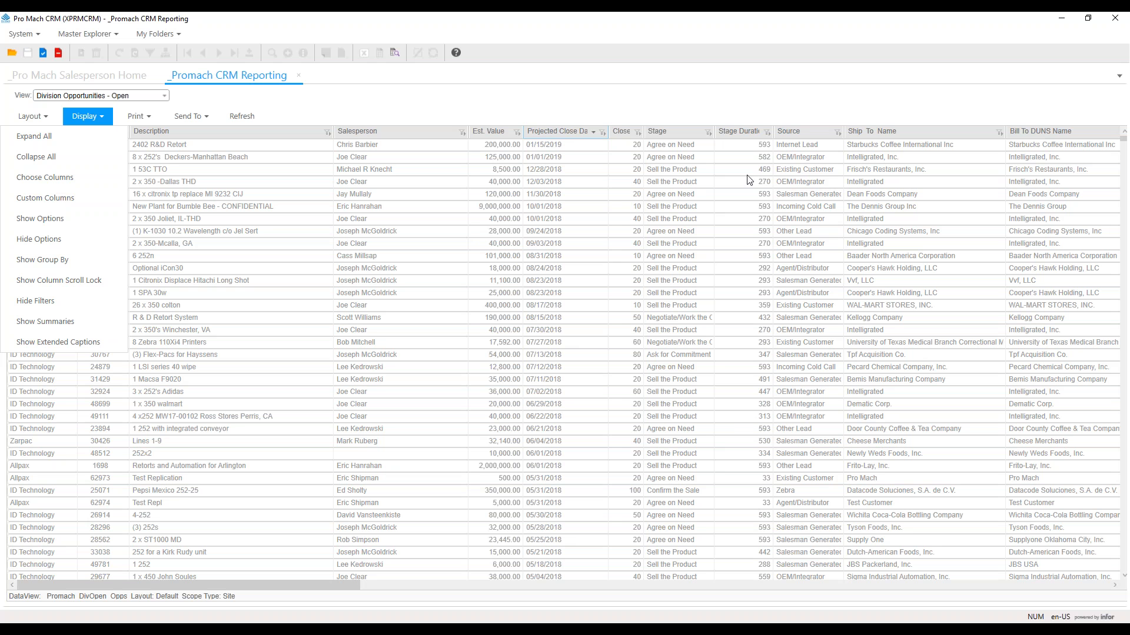
pyautogui.click(479, 118)
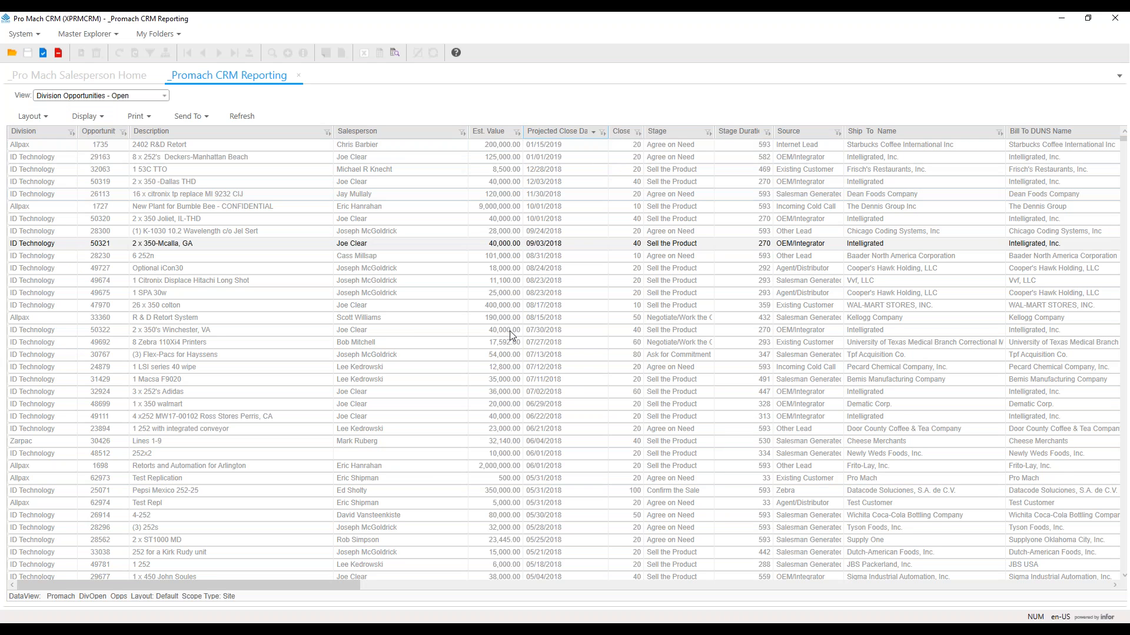
# Step: Look through the reloaded opportunities list and apply the saved This Quarter Opportunities layout
pyautogui.scroll(-3, 684, 489)
pyautogui.scroll(-12, 600, 401)
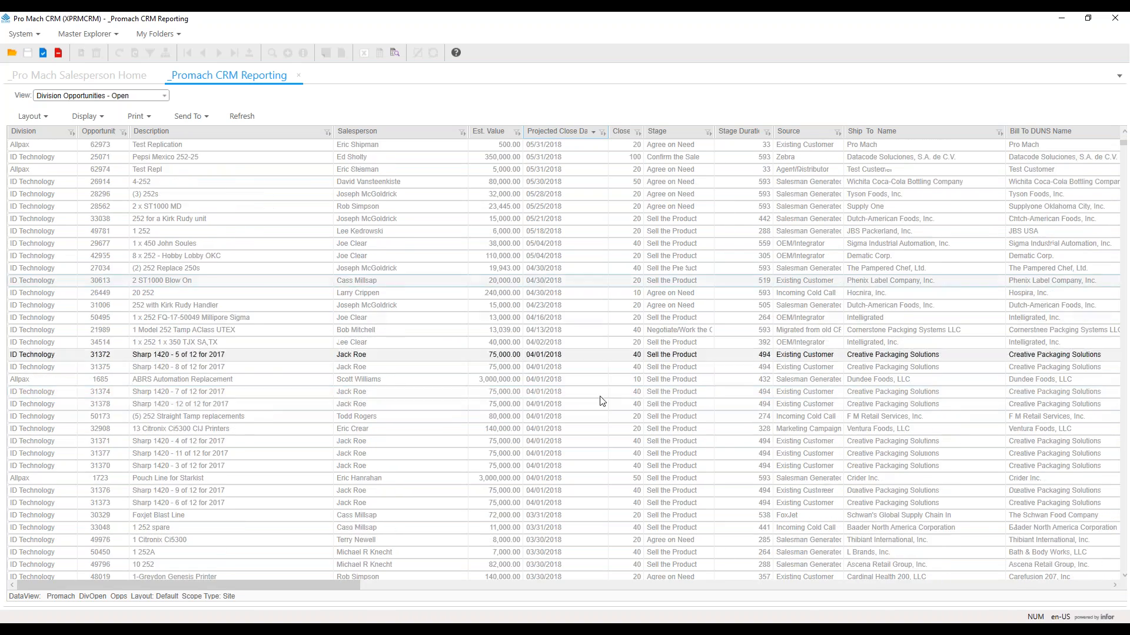
pyautogui.scroll(-5, 601, 438)
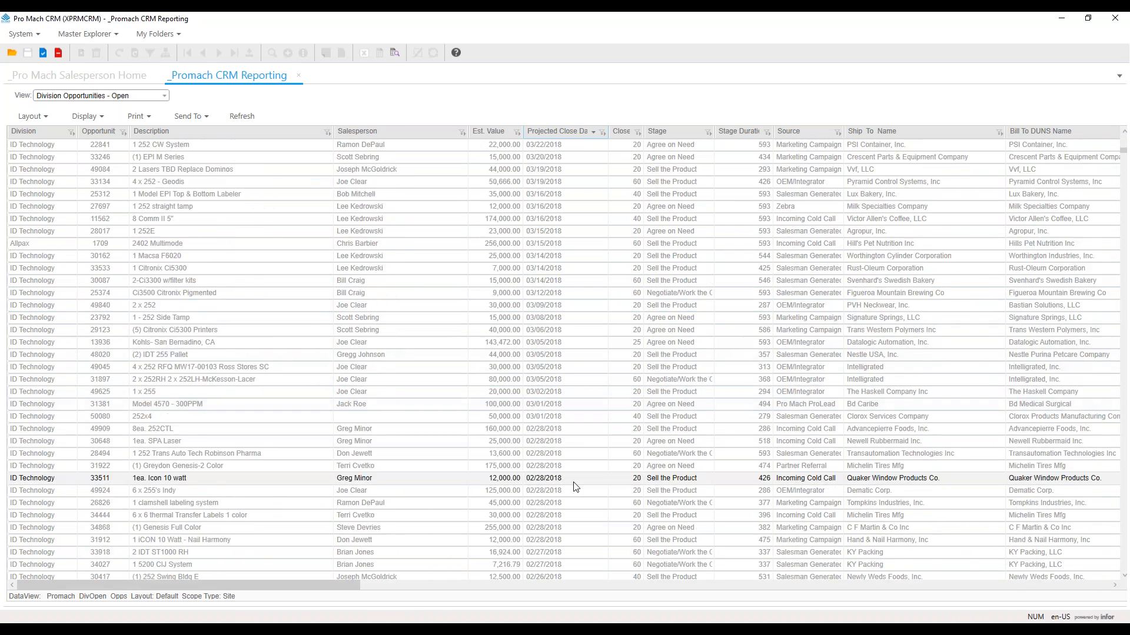
pyautogui.scroll(5, 574, 446)
pyautogui.scroll(15, 575, 446)
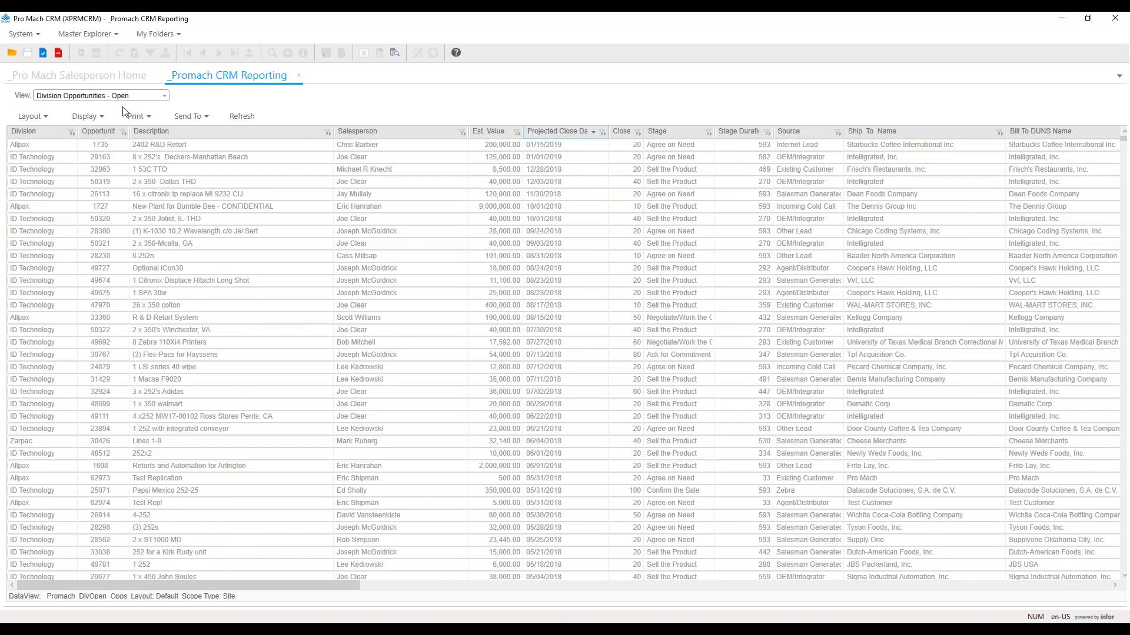
pyautogui.click(47, 116)
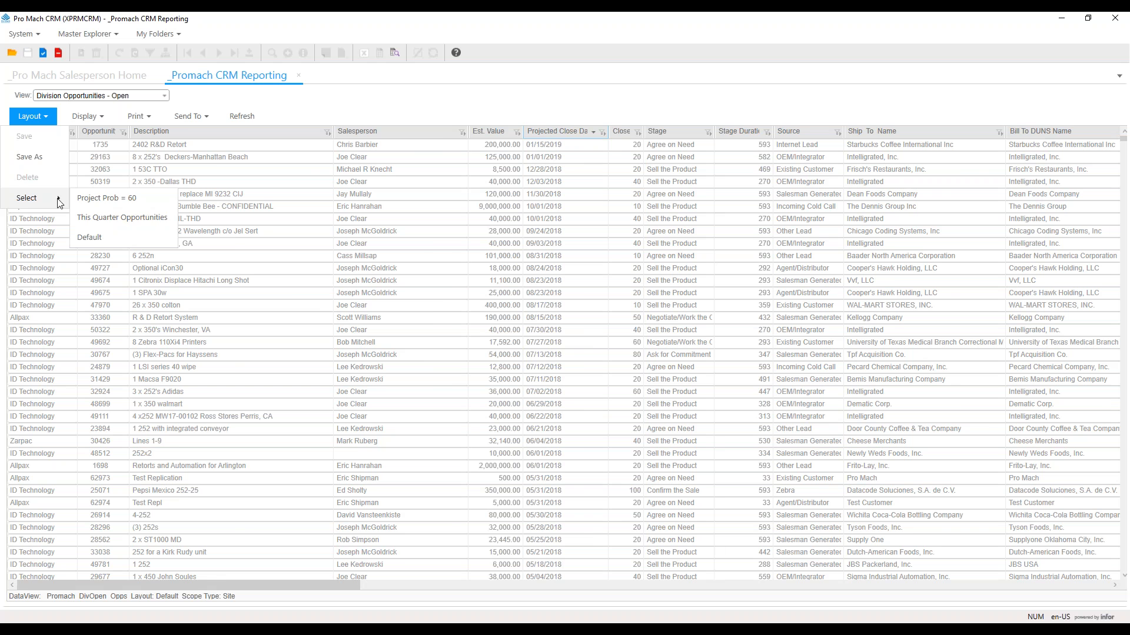
pyautogui.click(154, 222)
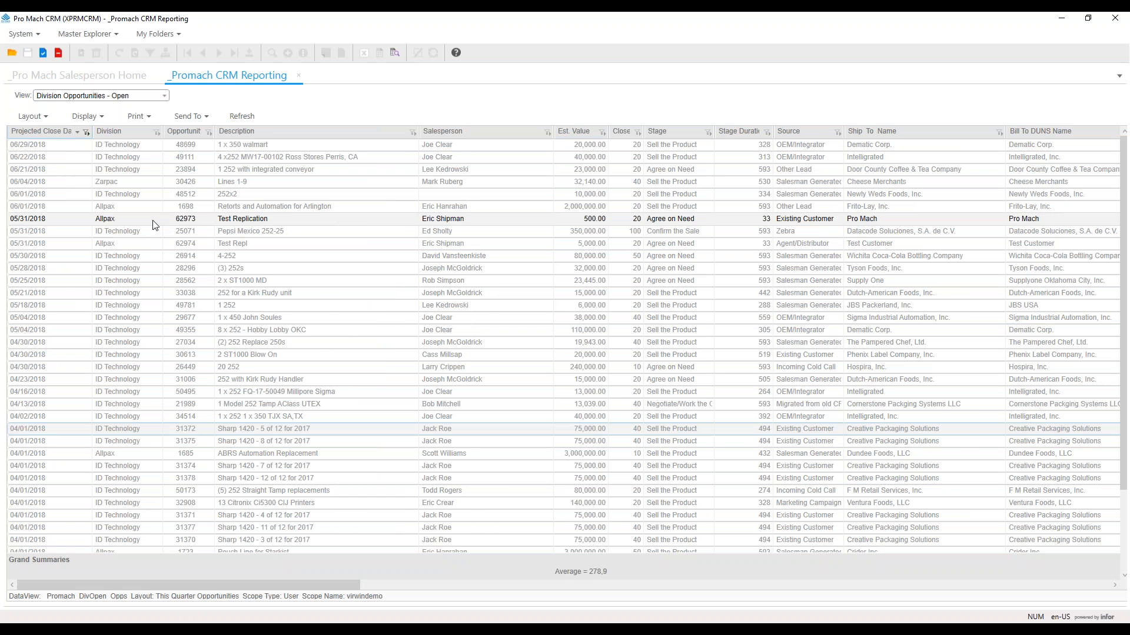